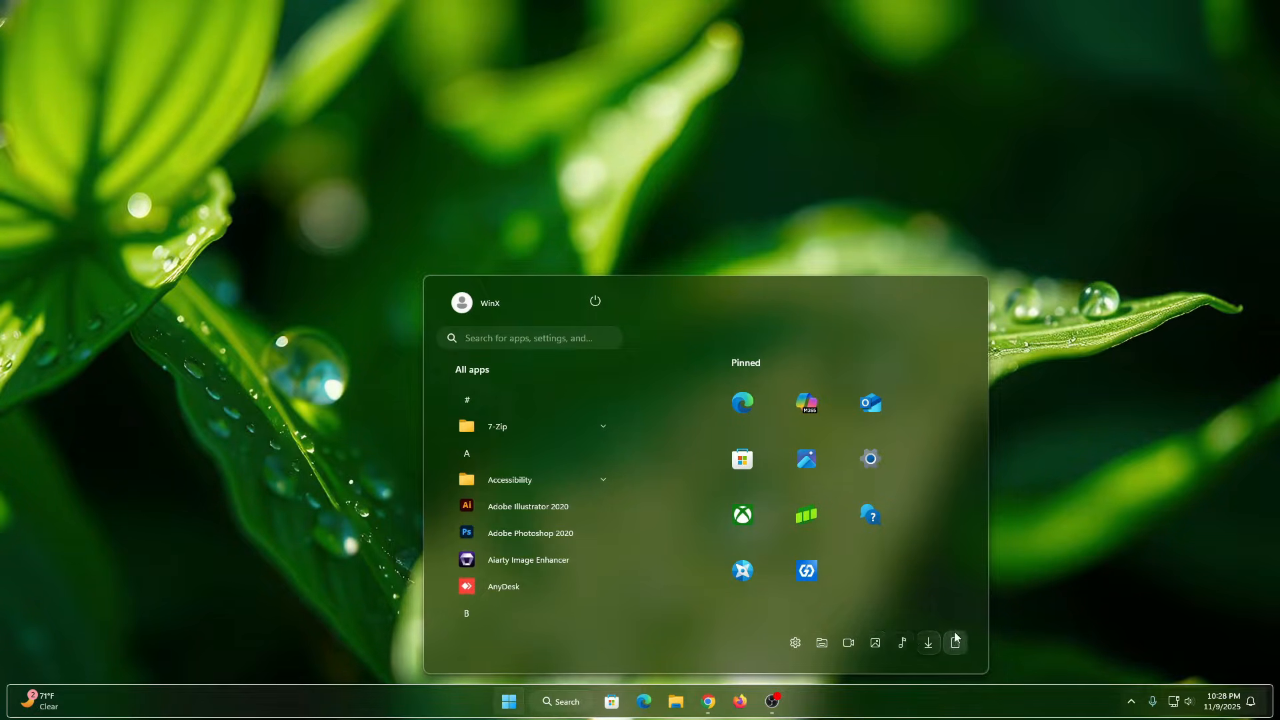
- Examine the restyled Start menu's full app list, letter index, power options and account options
{"action": "scroll", "coordinate": [563, 438], "scroll_direction": "down", "scroll_amount": 2}
{"action": "scroll", "coordinate": [562, 434], "scroll_direction": "down", "scroll_amount": 10}
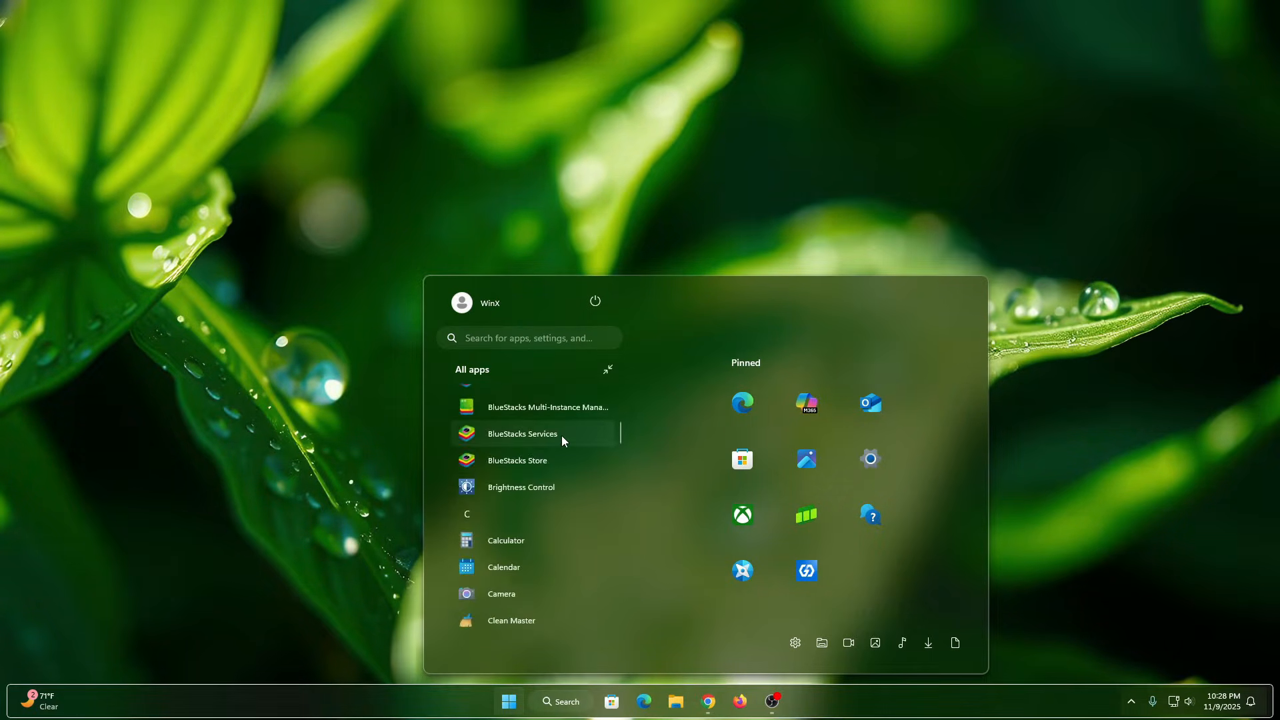
{"action": "scroll", "coordinate": [559, 434], "scroll_direction": "down", "scroll_amount": 15}
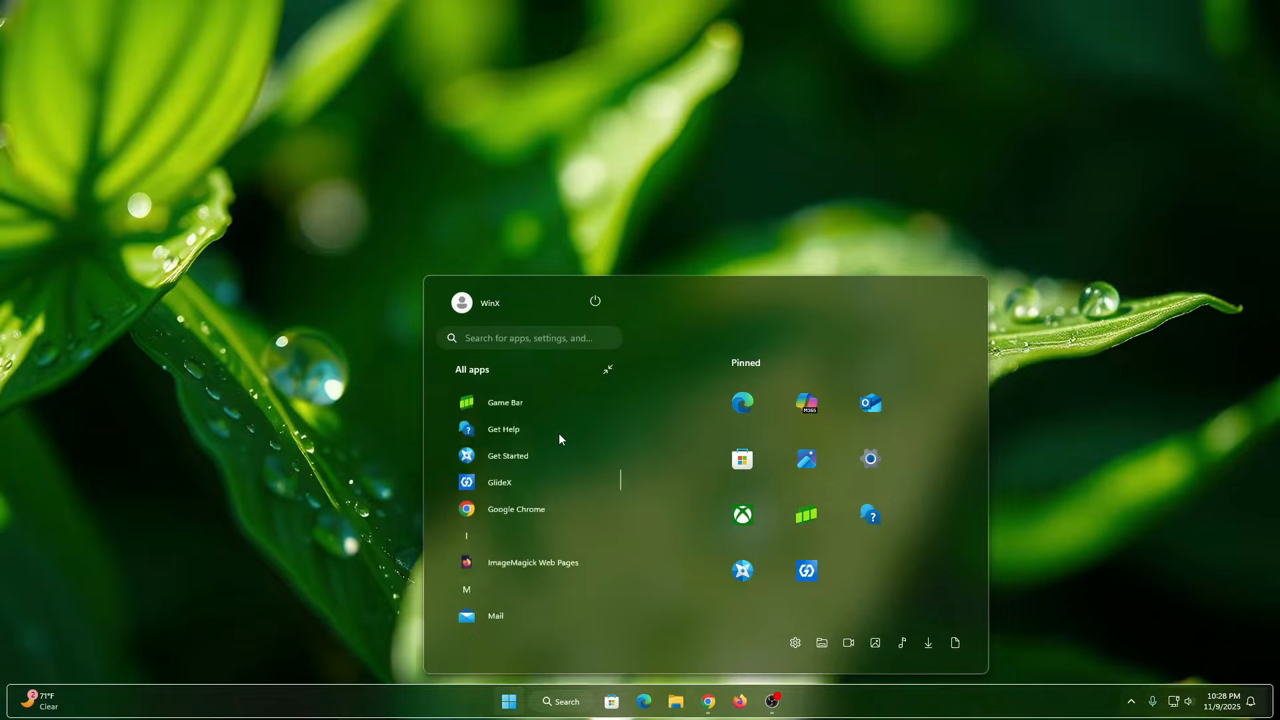
{"action": "scroll", "coordinate": [559, 439], "scroll_direction": "down", "scroll_amount": 15}
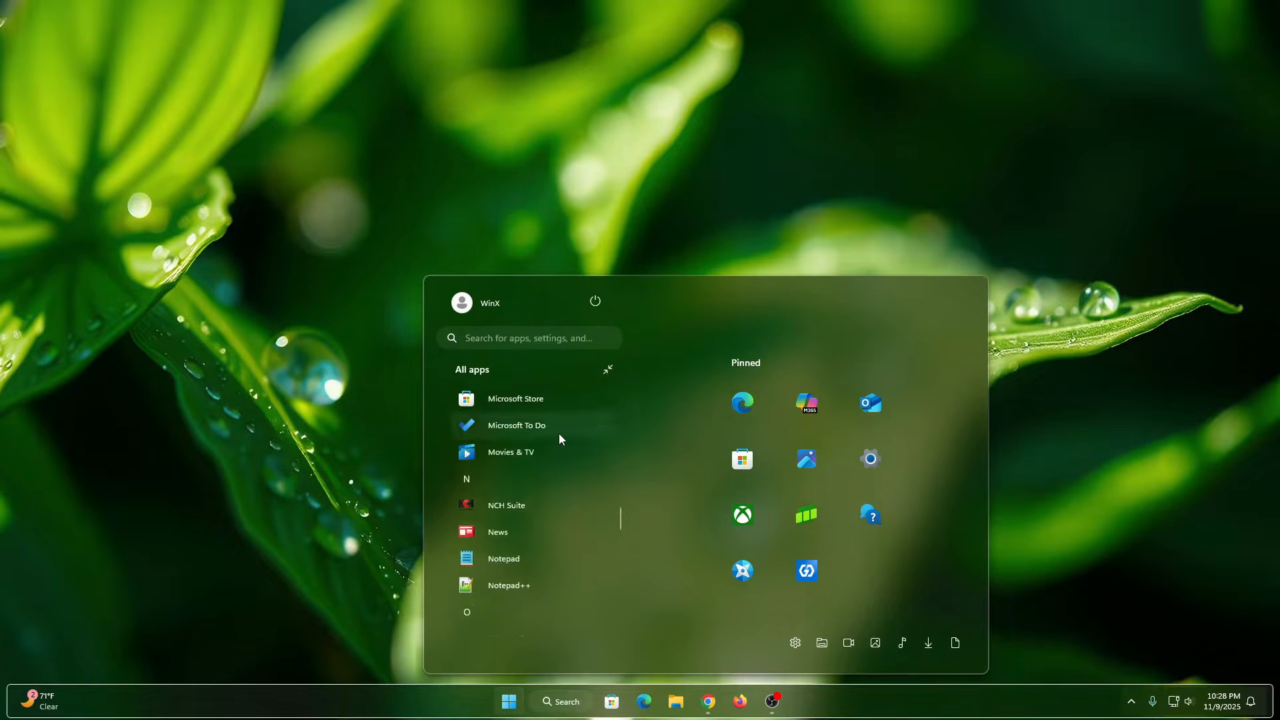
{"action": "scroll", "coordinate": [559, 433], "scroll_direction": "down", "scroll_amount": 12}
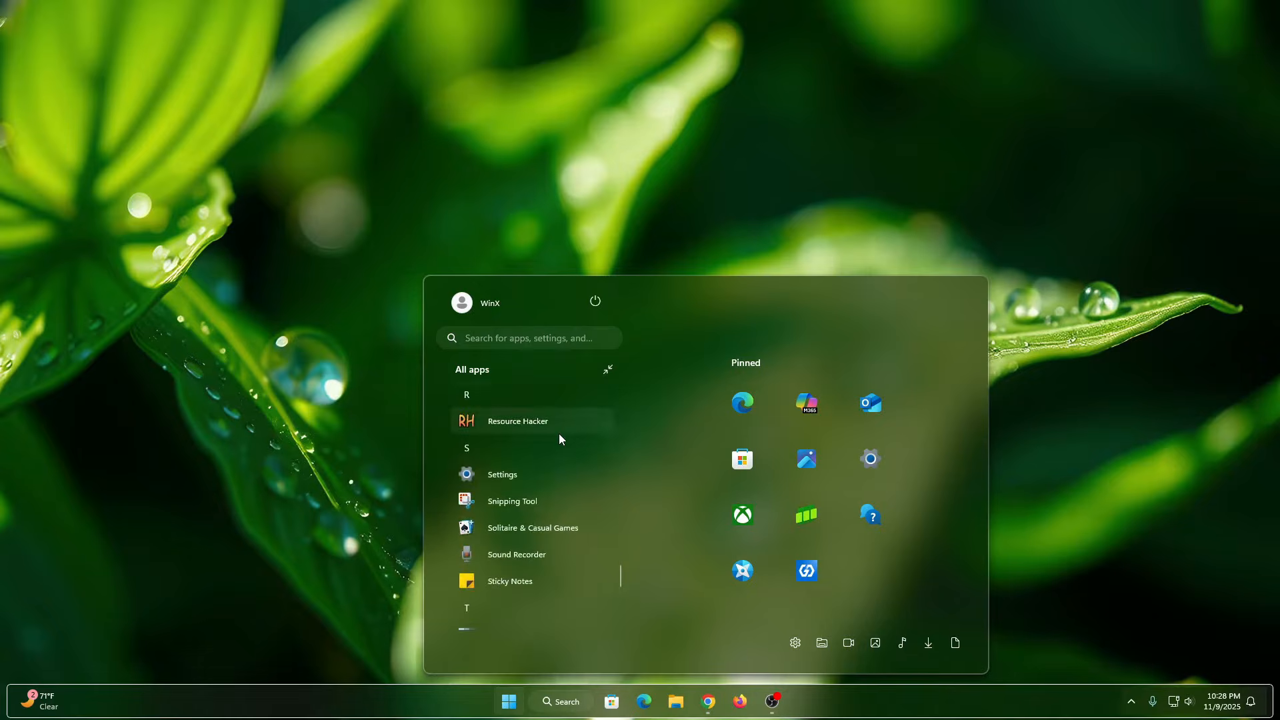
{"action": "left_click", "coordinate": [606, 371]}
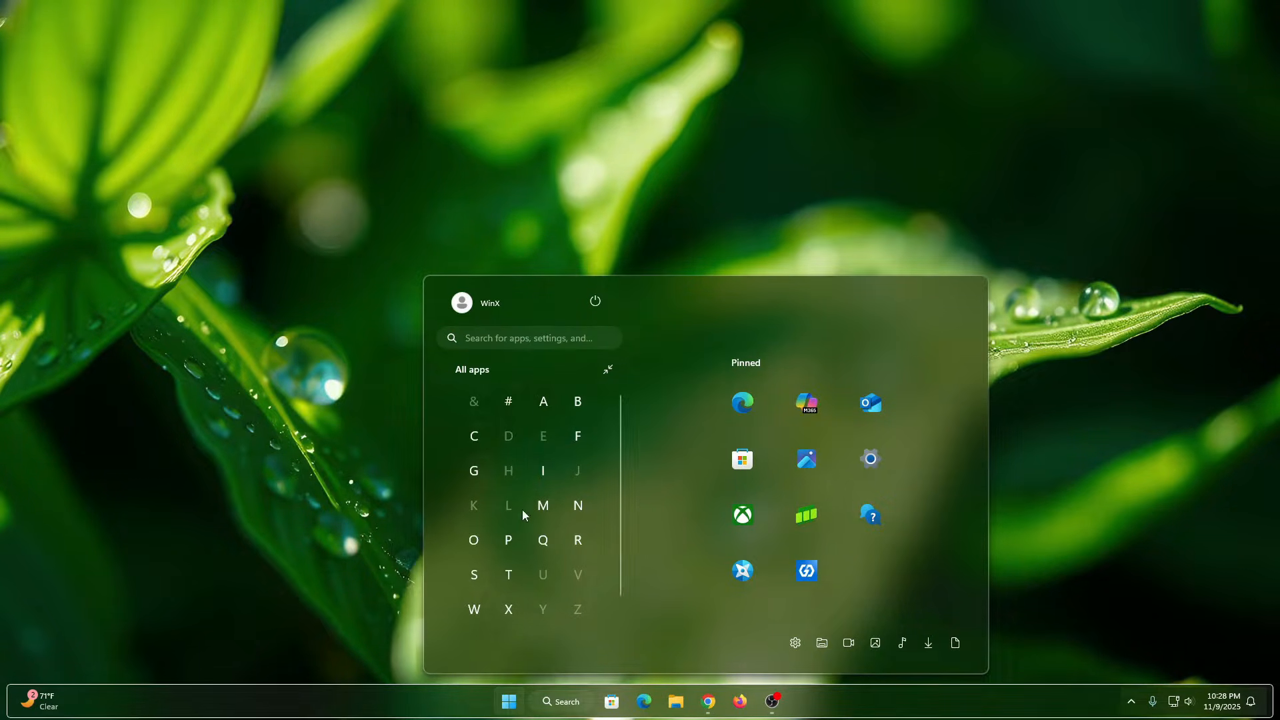
{"action": "left_click", "coordinate": [595, 303]}
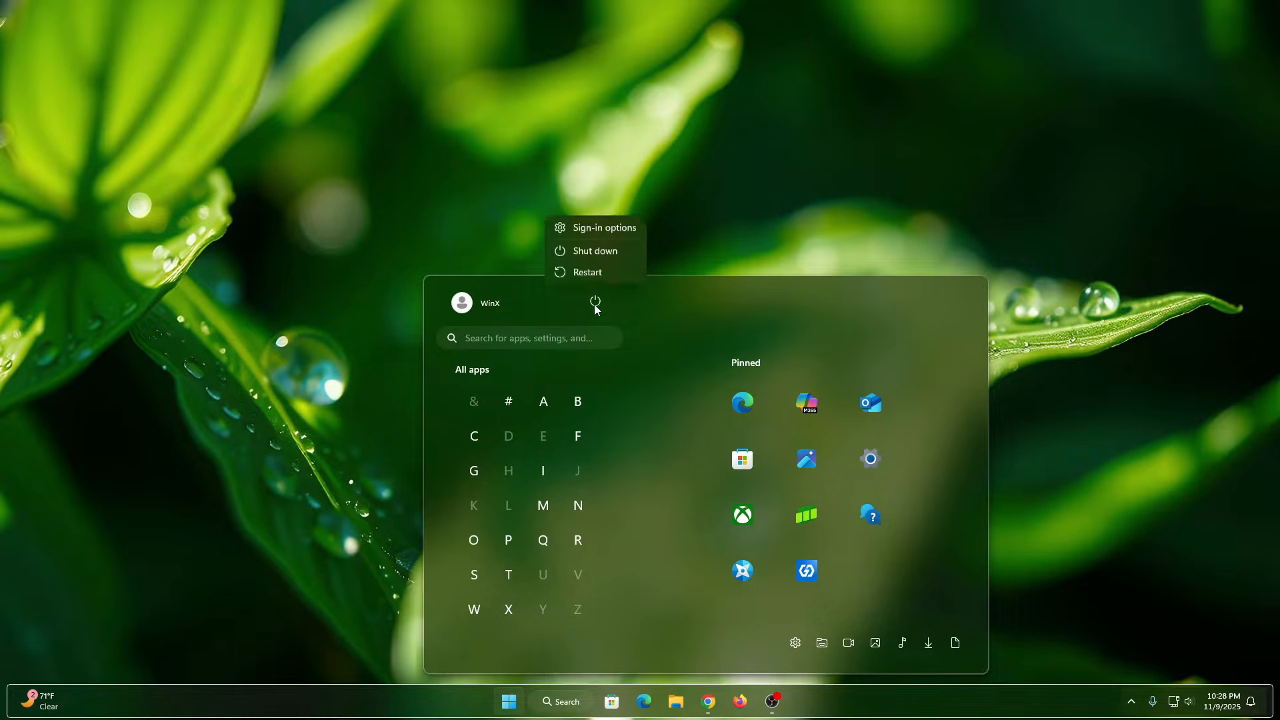
{"action": "left_click", "coordinate": [490, 304]}
{"action": "left_click", "coordinate": [489, 304]}
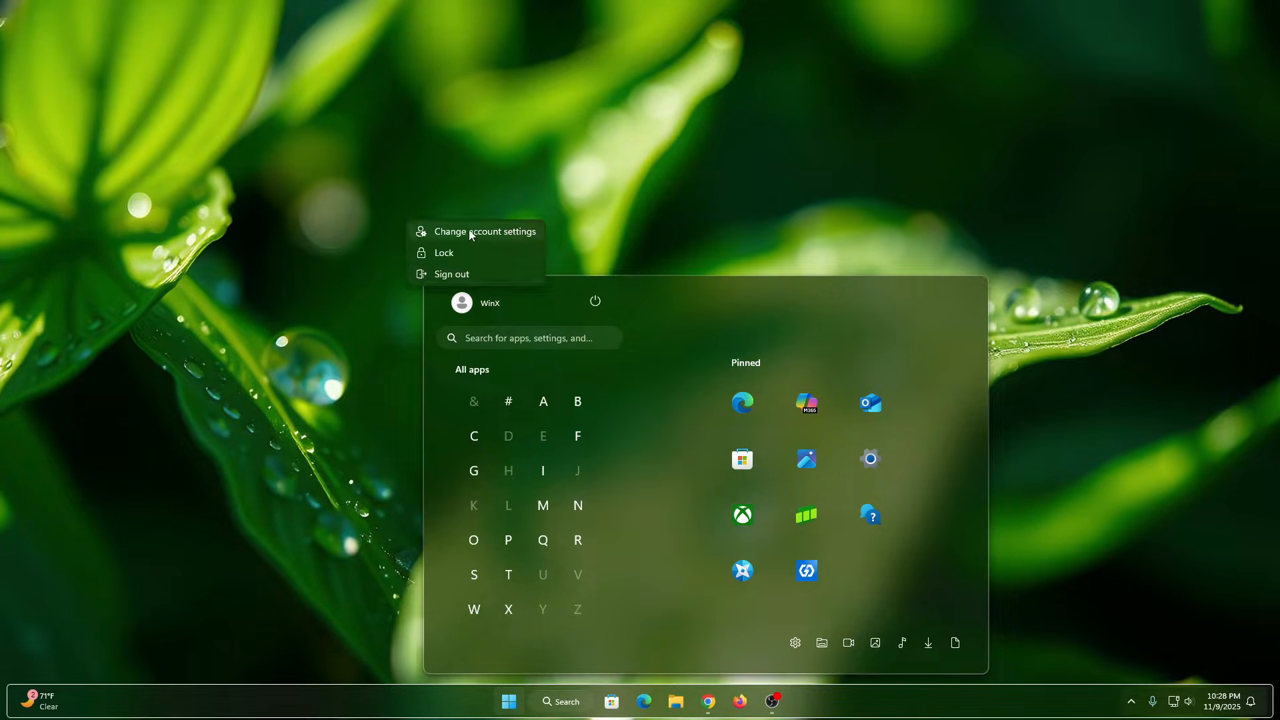
{"action": "left_click", "coordinate": [545, 303]}
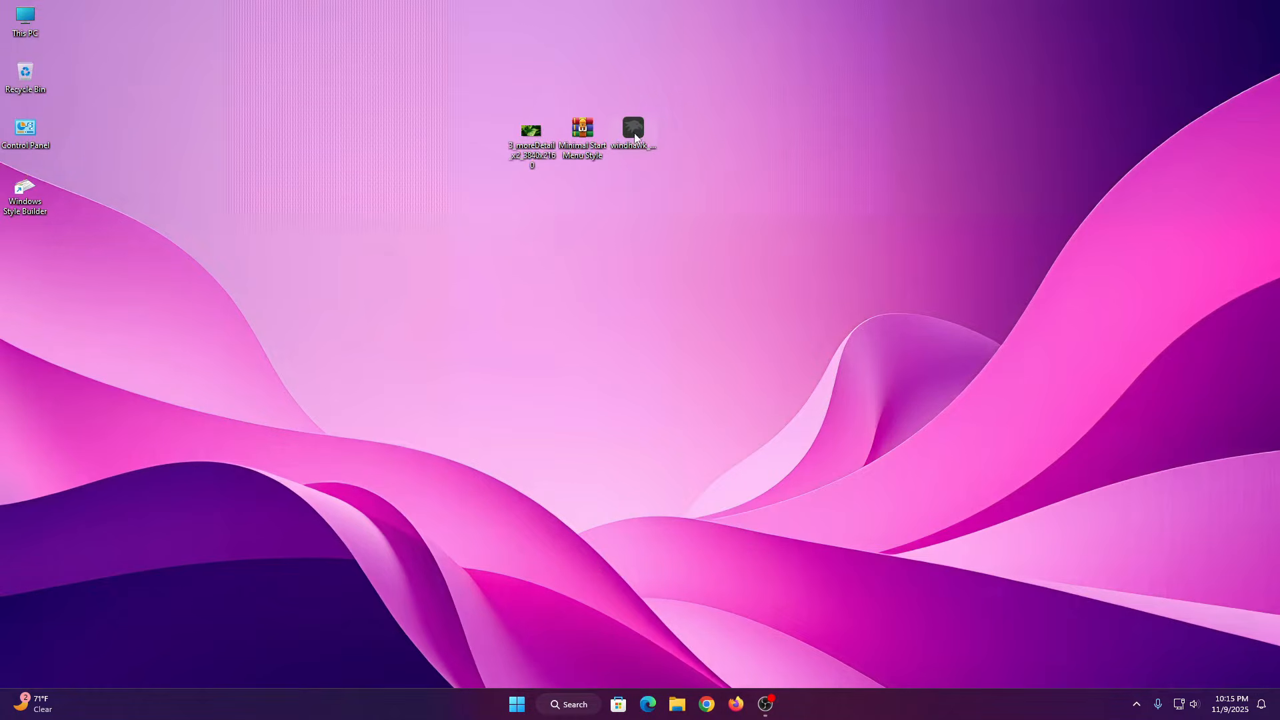
- Install Windhawk with the standard installation in C:\Program Files\Windhawk, launch it and show the catalogue of available mods
{"action": "double_click", "coordinate": [634, 138]}
{"action": "left_click", "coordinate": [643, 379]}
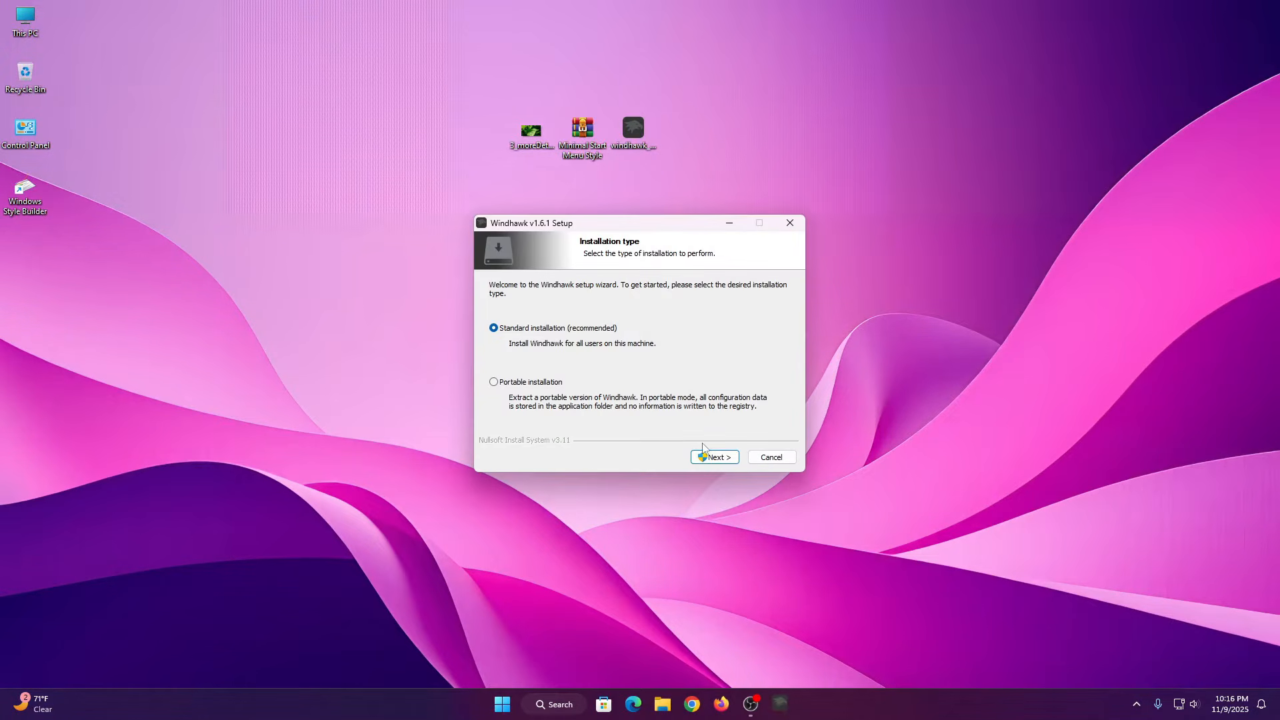
{"action": "left_click", "coordinate": [715, 458]}
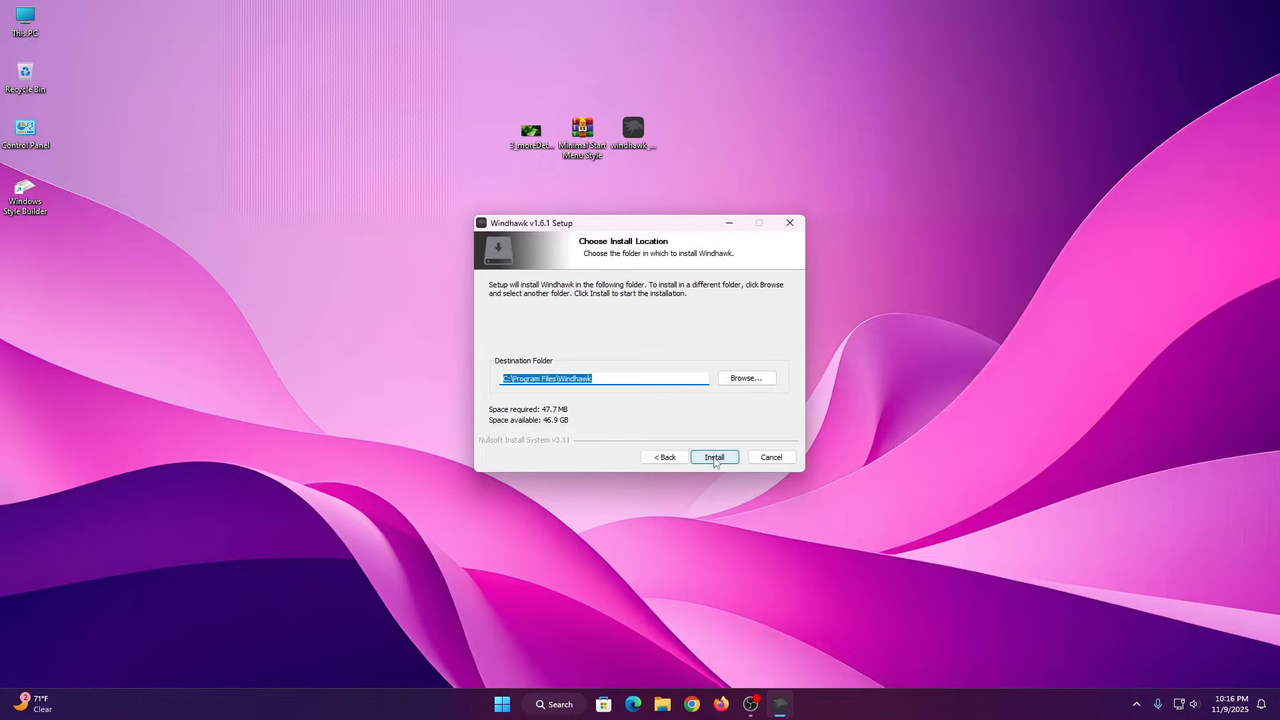
{"action": "left_click", "coordinate": [715, 459]}
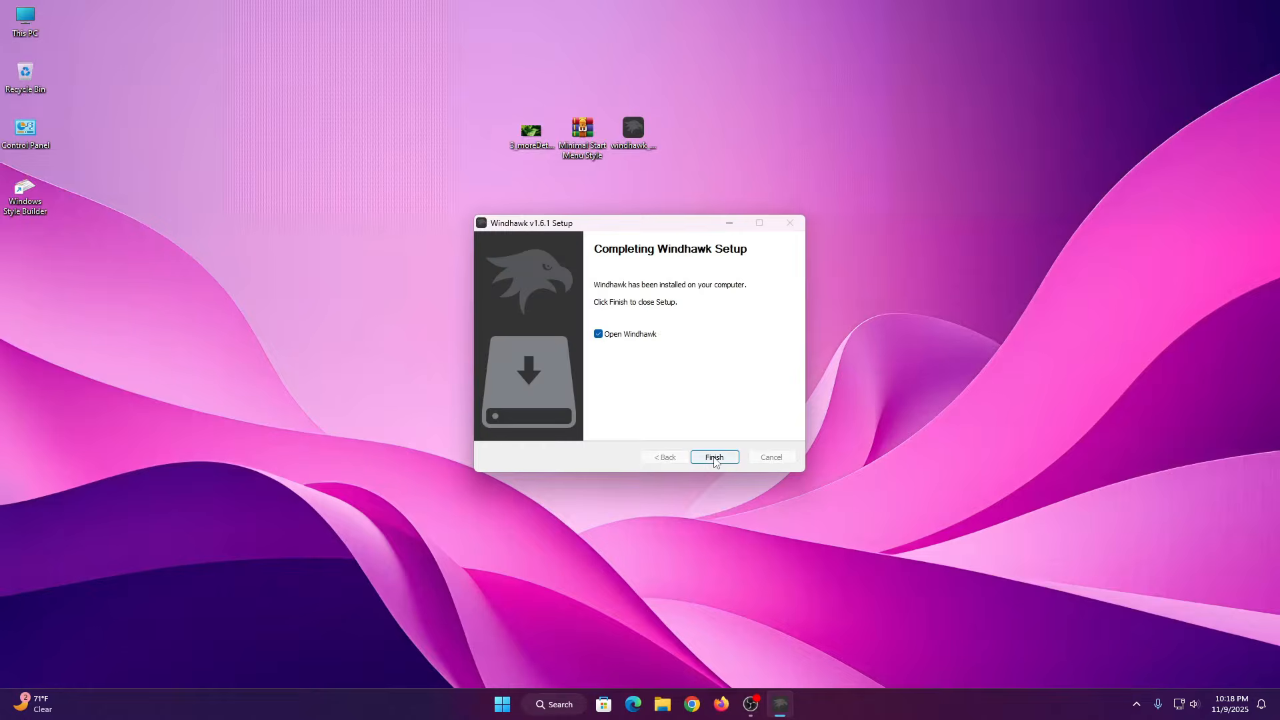
{"action": "left_click", "coordinate": [714, 458]}
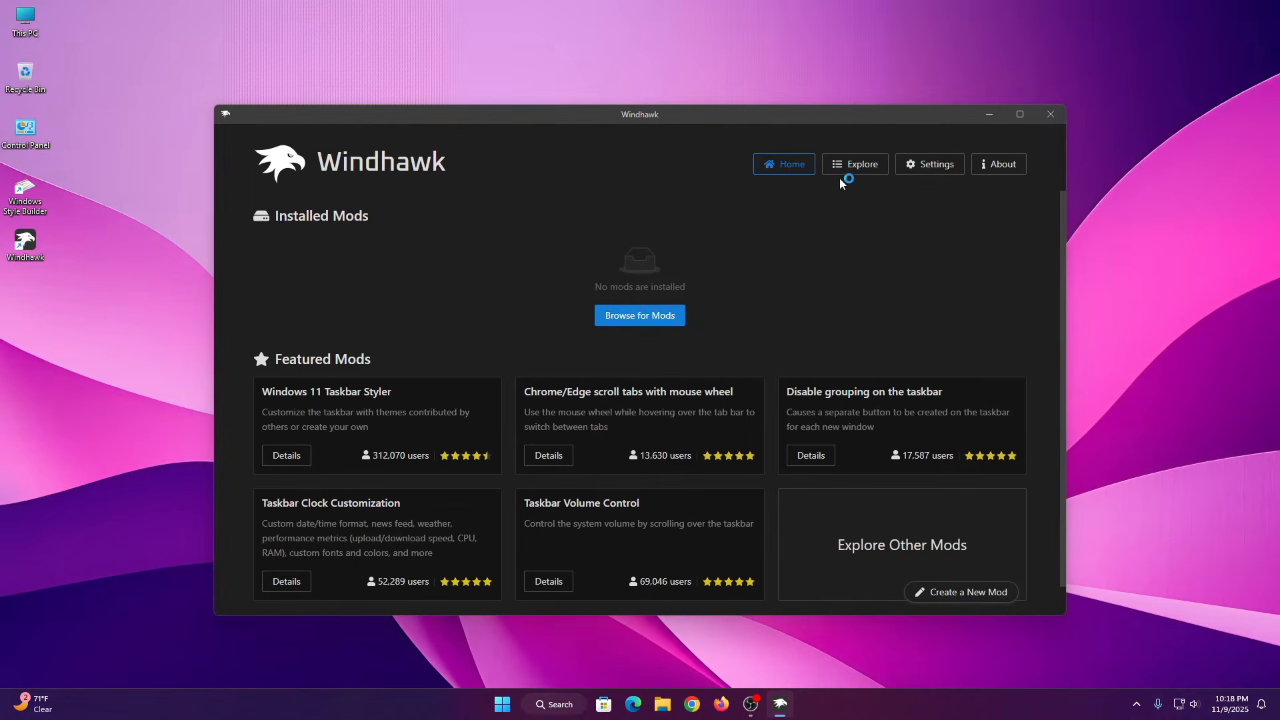
{"action": "left_click", "coordinate": [846, 168]}
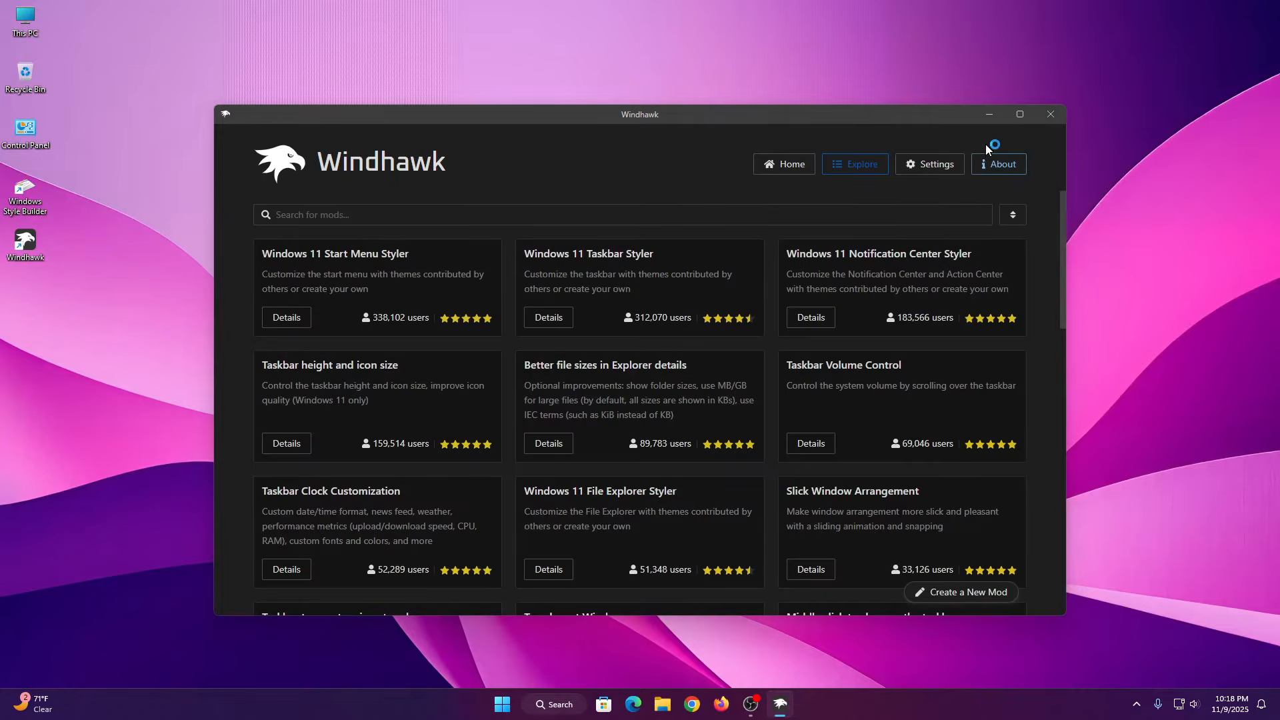
- Extract the Minimal Start Menu Style archive into a folder of the same name on the desktop
{"action": "left_click", "coordinate": [989, 117]}
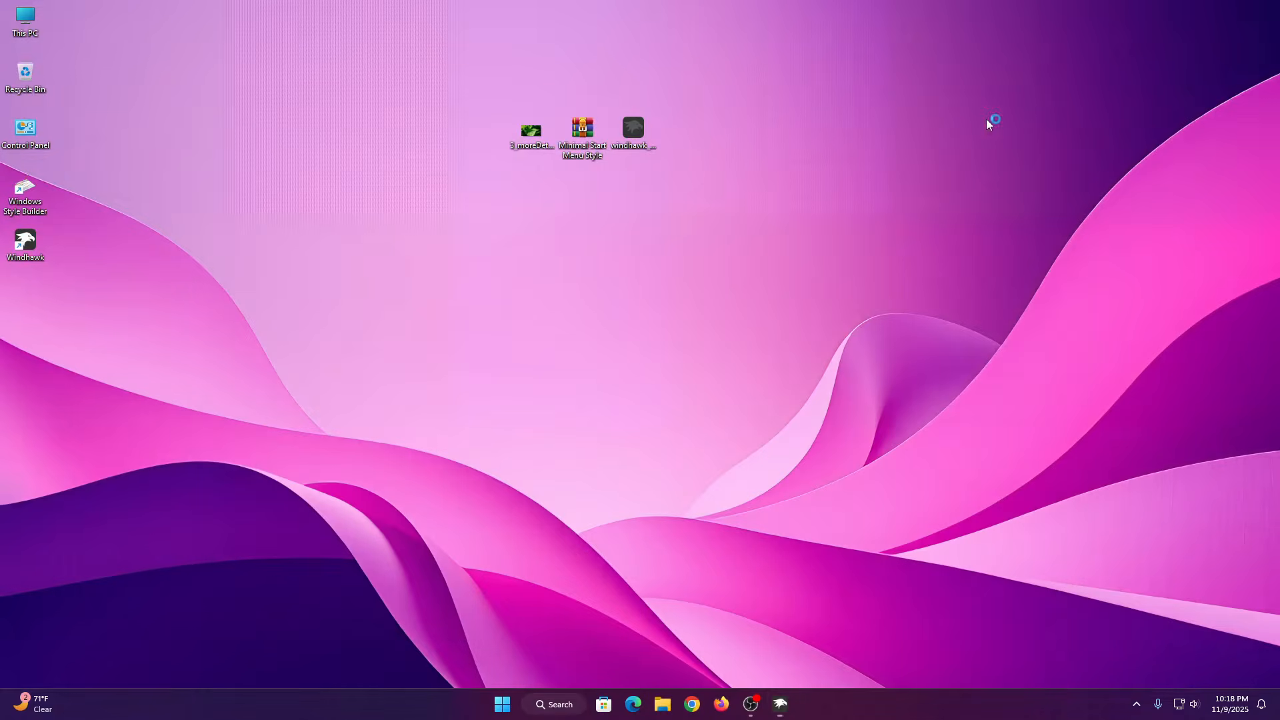
{"action": "right_click", "coordinate": [585, 134]}
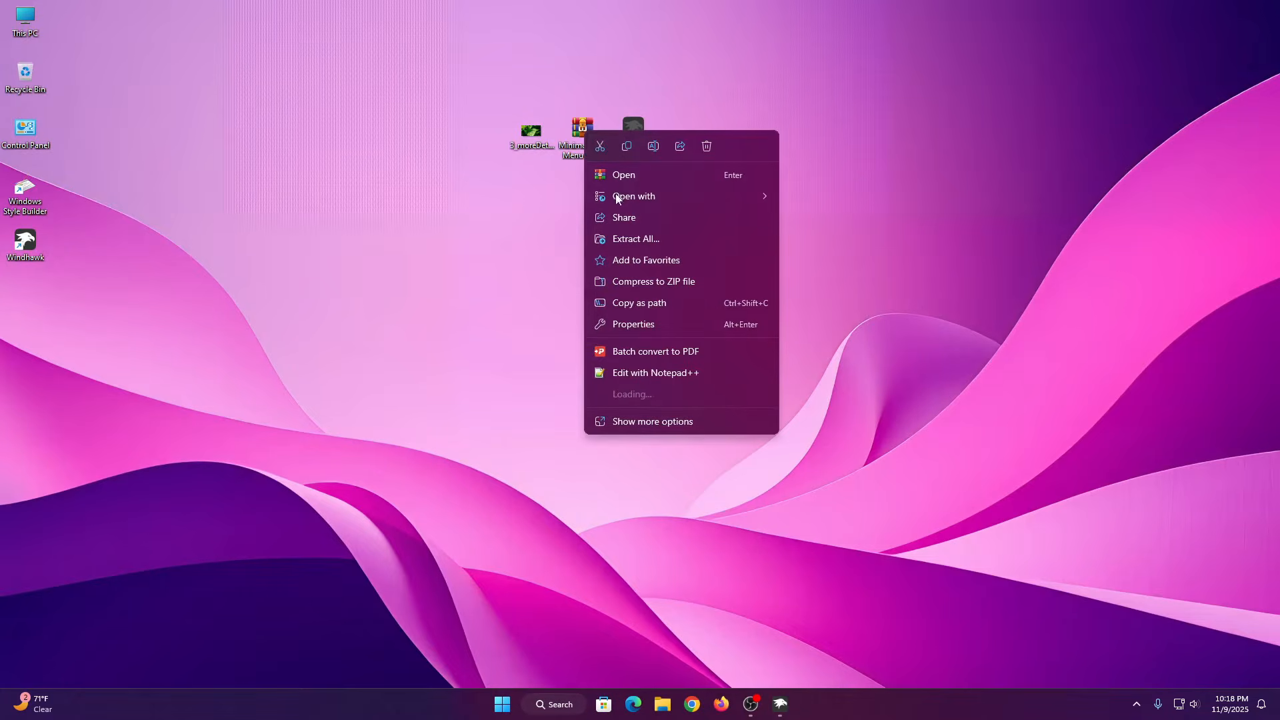
{"action": "left_click", "coordinate": [626, 241]}
{"action": "left_click", "coordinate": [761, 479]}
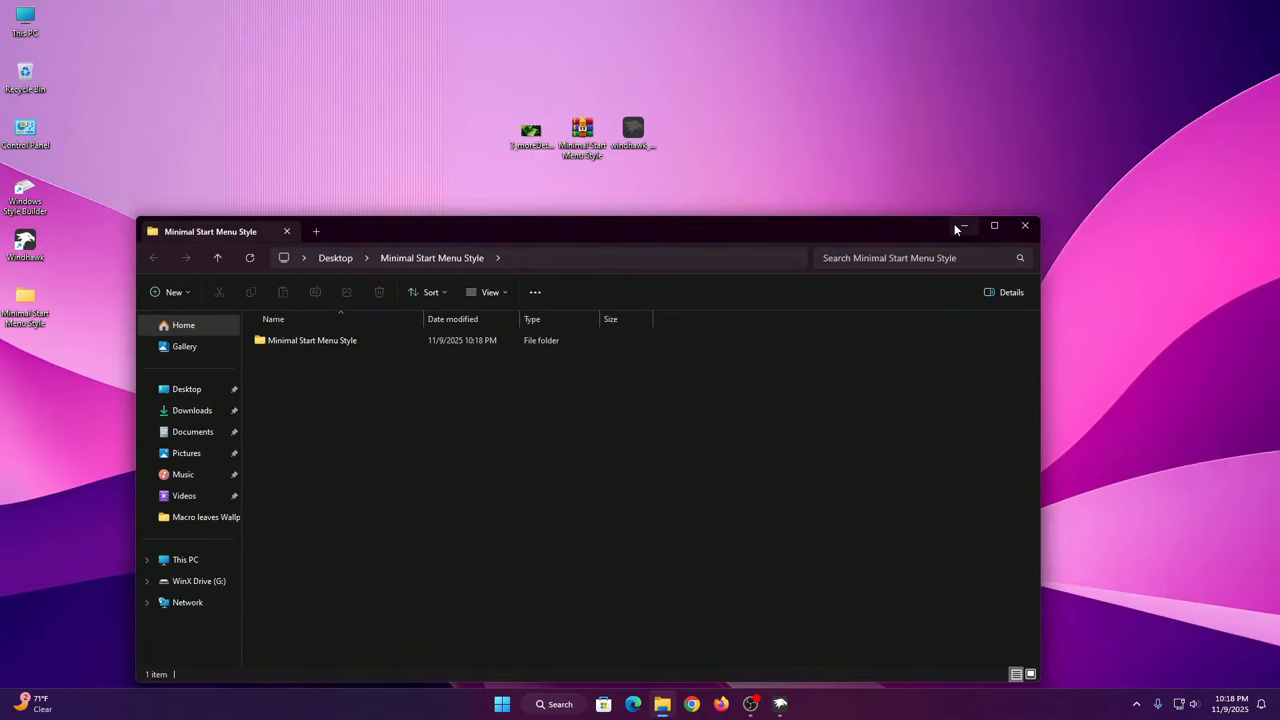
- Set the green leaf image on the desktop as the desktop background
{"action": "left_click", "coordinate": [955, 225]}
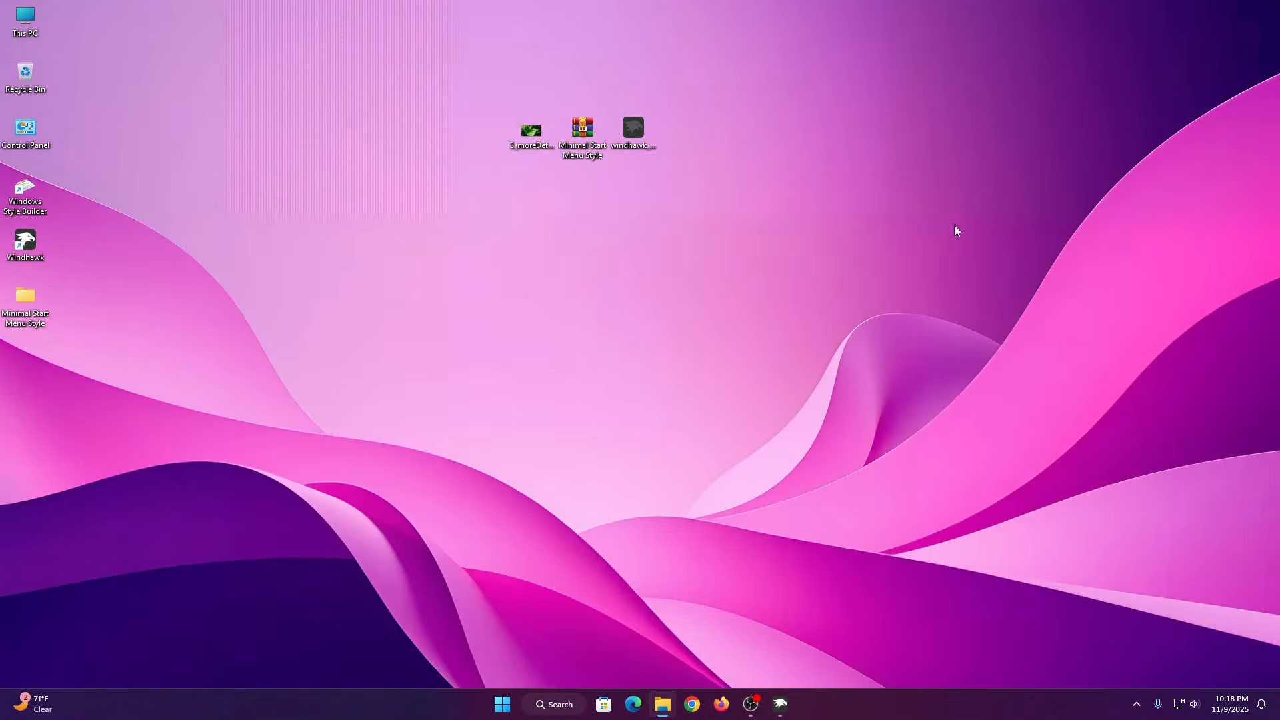
{"action": "right_click", "coordinate": [529, 133]}
{"action": "left_click", "coordinate": [576, 239]}
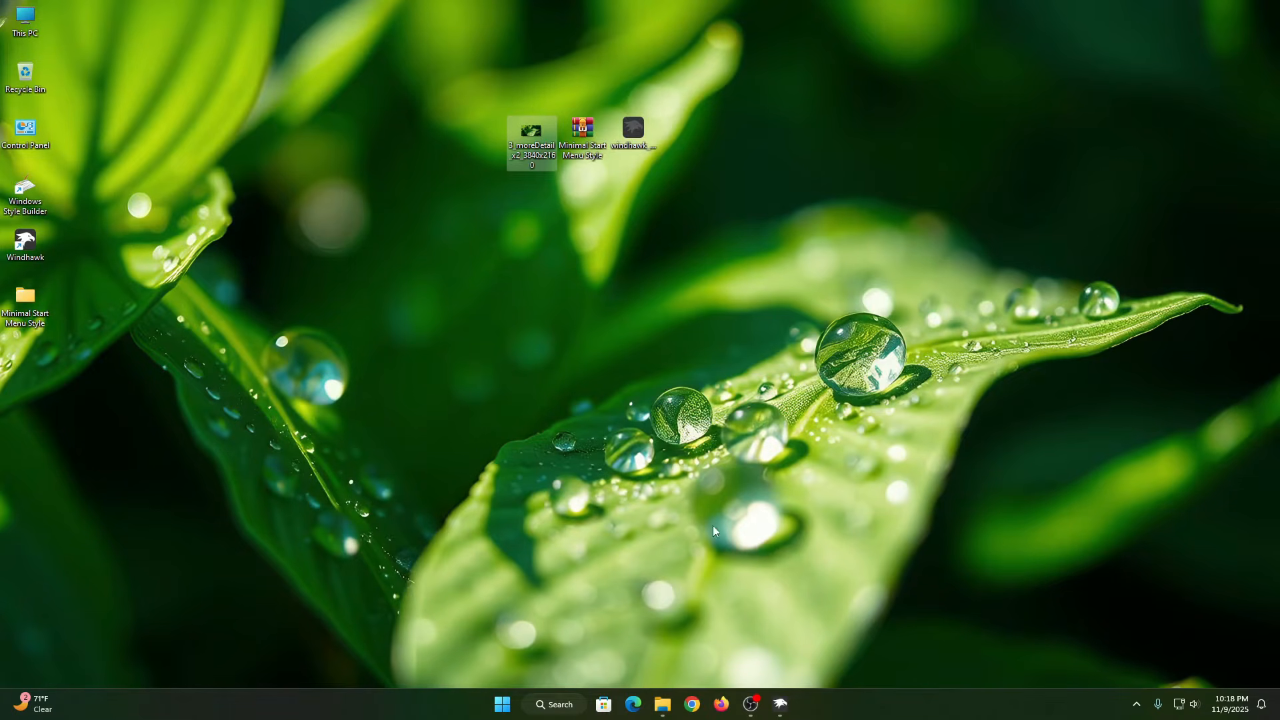
- Install the Windows 11 Taskbar Styler mod in Windhawk and show its advanced mod settings
{"action": "left_click", "coordinate": [785, 704]}
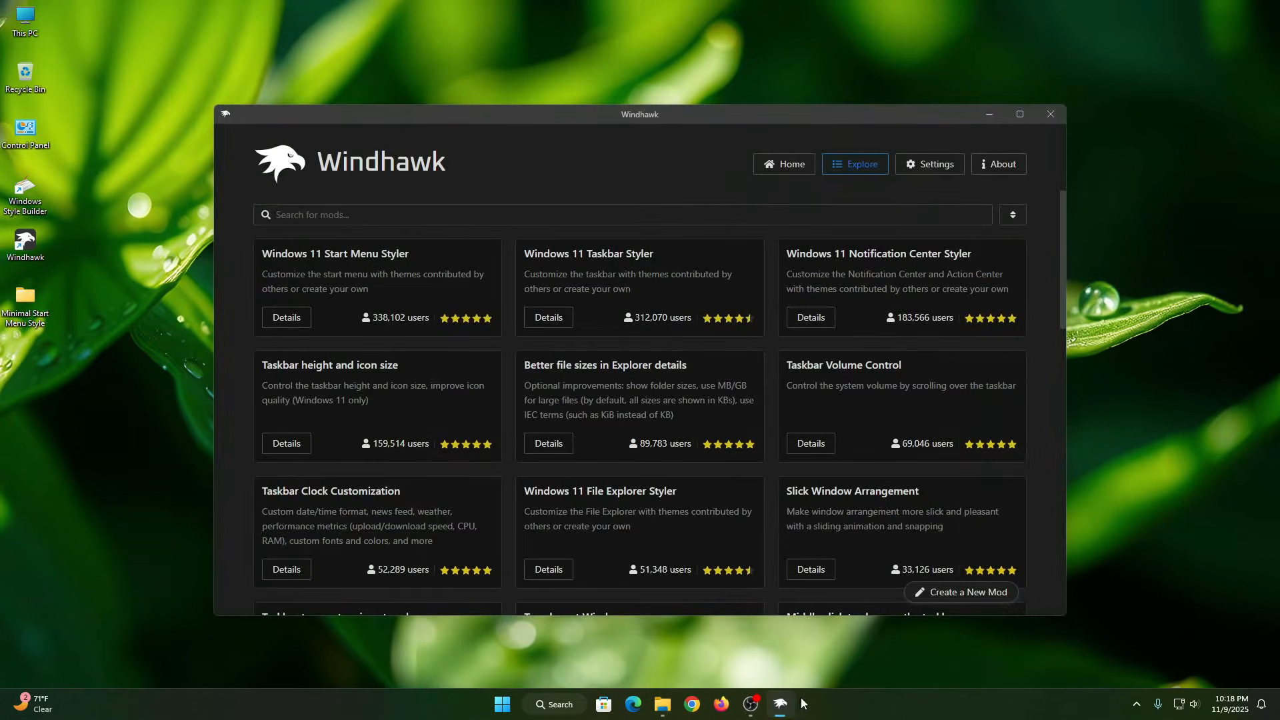
{"action": "left_click", "coordinate": [558, 319]}
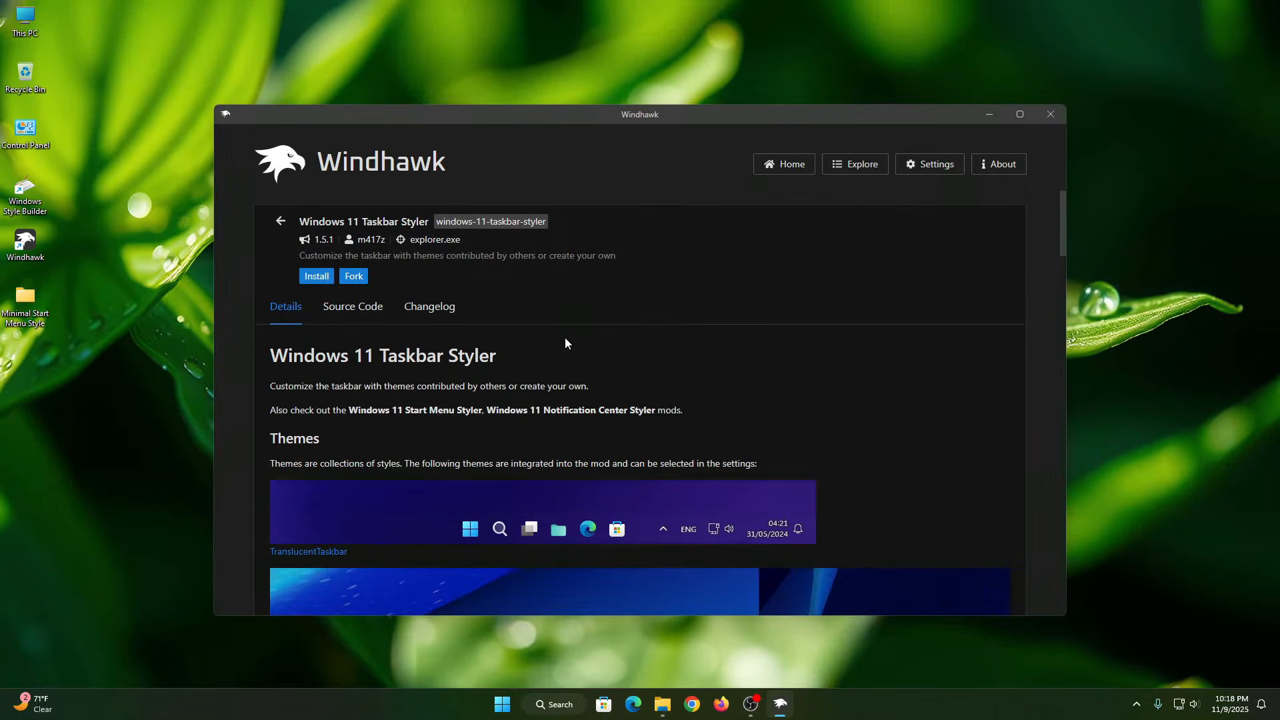
{"action": "left_click", "coordinate": [312, 280]}
{"action": "left_click", "coordinate": [742, 480]}
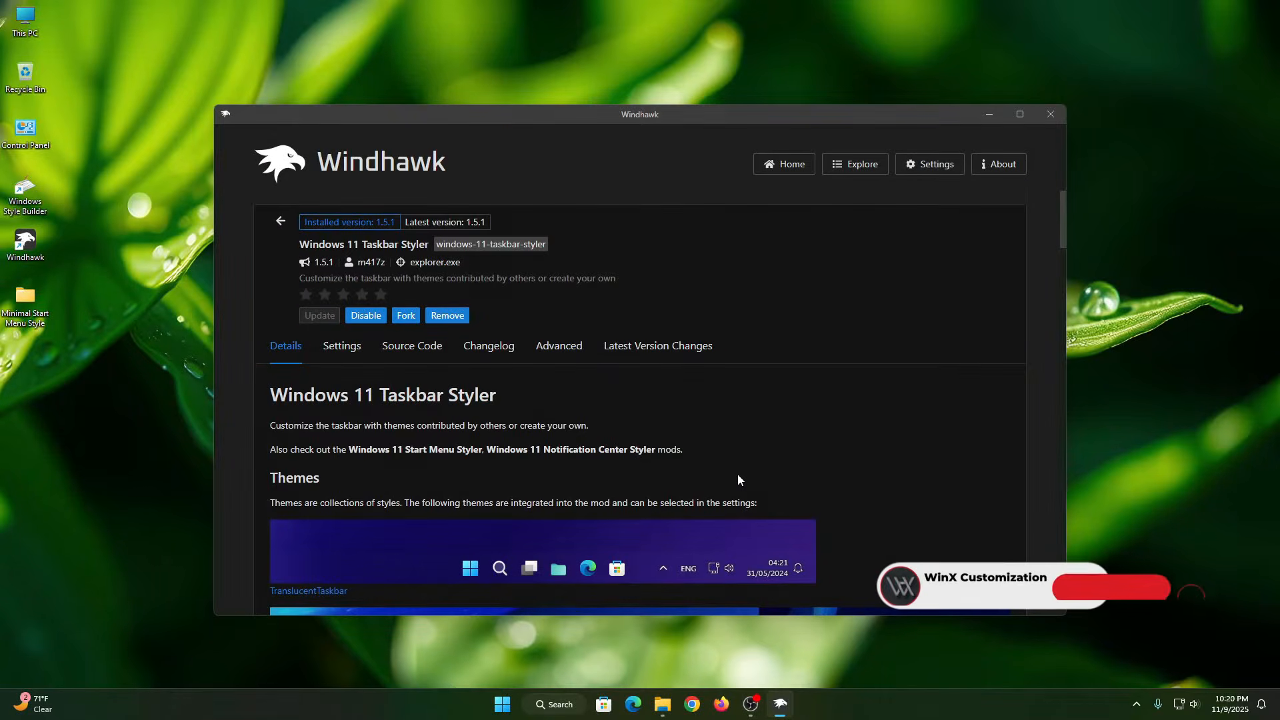
{"action": "left_click", "coordinate": [559, 356]}
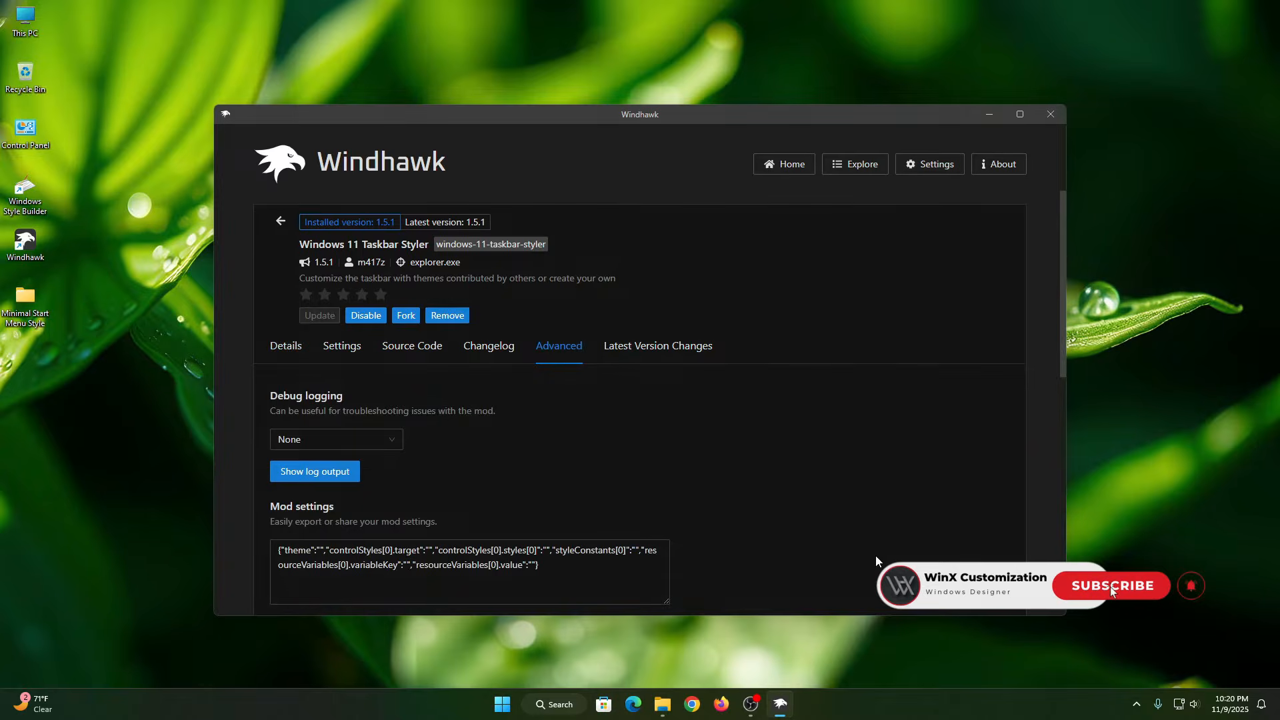
{"action": "scroll", "coordinate": [876, 559], "scroll_direction": "down", "scroll_amount": 1}
- Open the Taskbar Mods text file from the inner Minimal Start Menu Style folder in File Explorer
{"action": "left_click", "coordinate": [662, 703]}
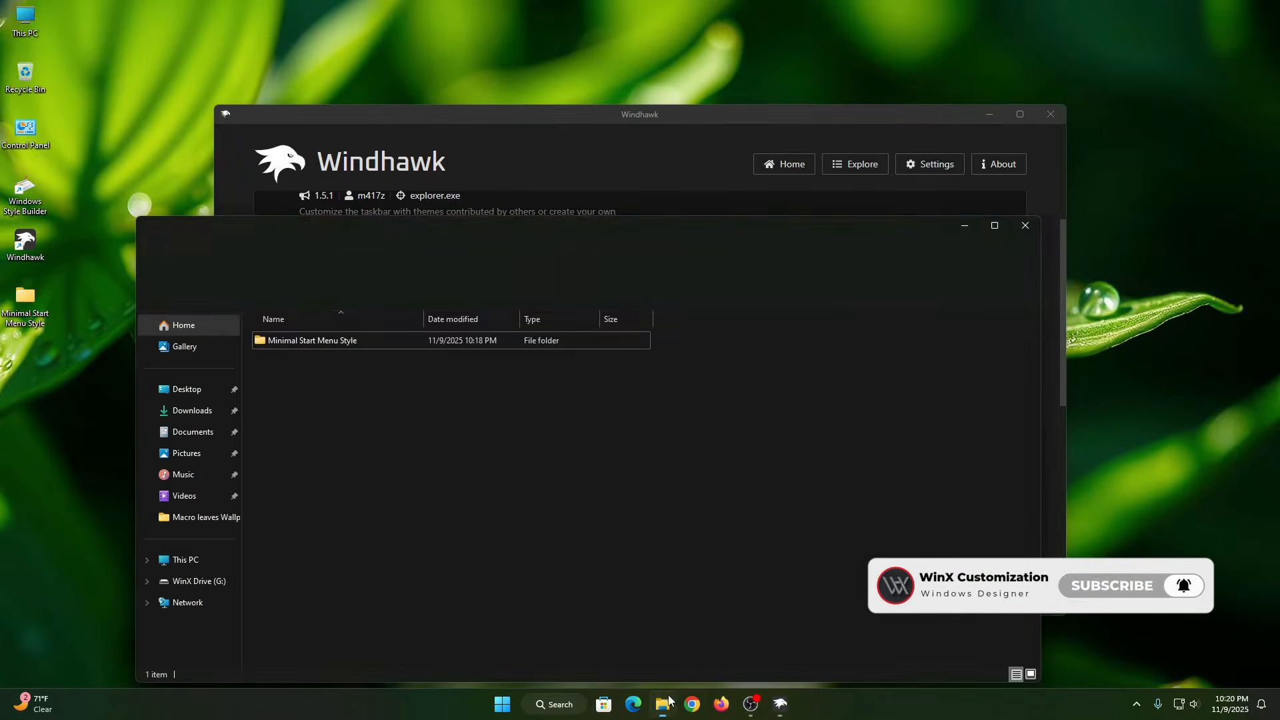
{"action": "left_click", "coordinate": [329, 344]}
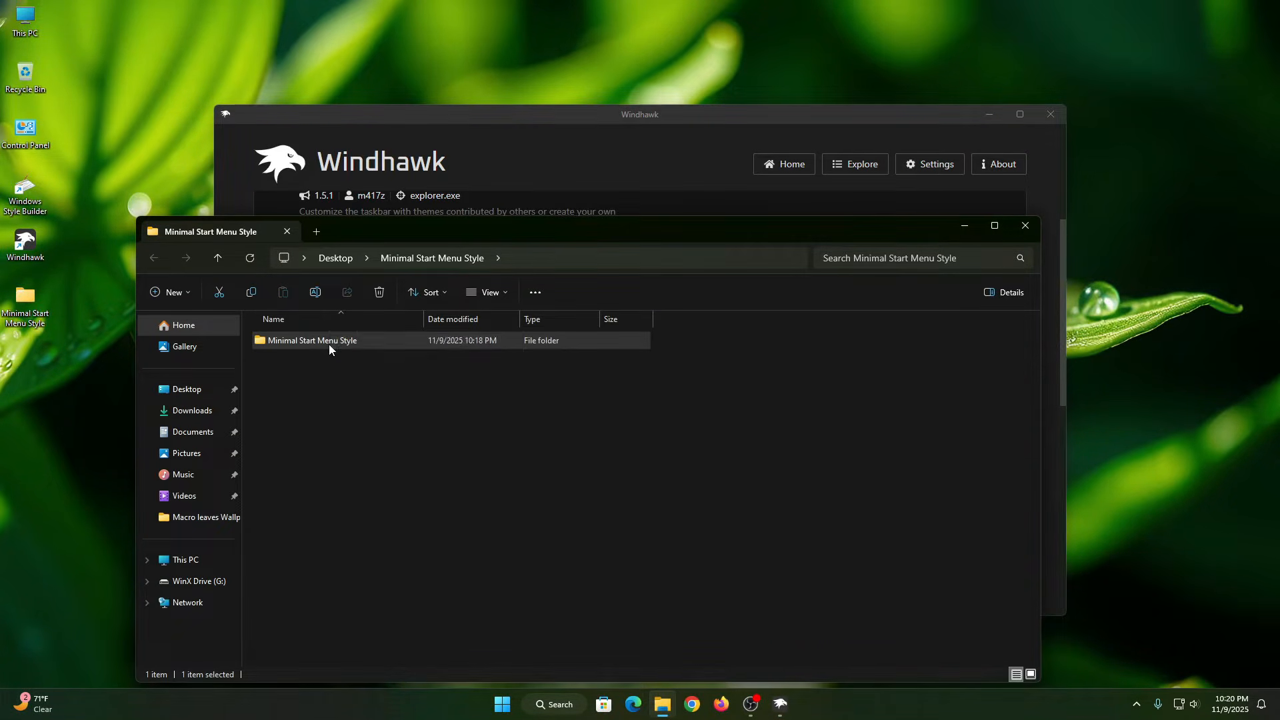
{"action": "right_click", "coordinate": [330, 344]}
{"action": "left_click", "coordinate": [391, 346]}
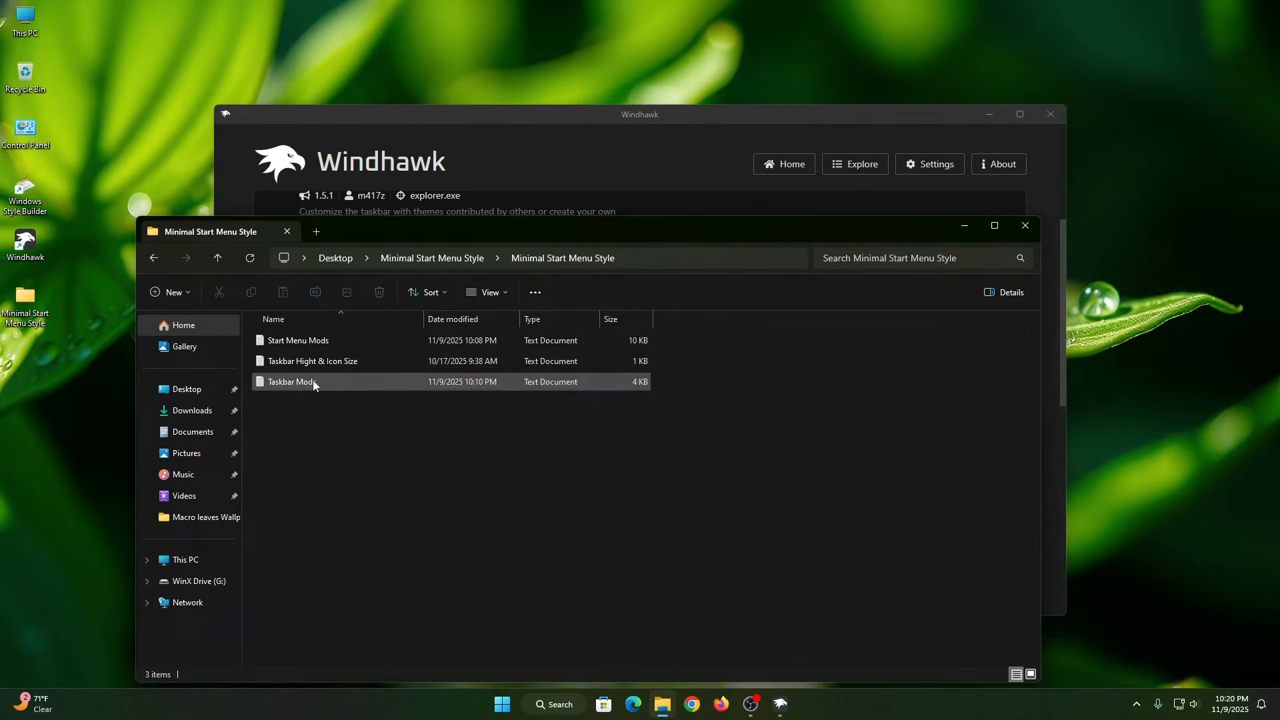
{"action": "left_click", "coordinate": [314, 380]}
{"action": "right_click", "coordinate": [314, 380]}
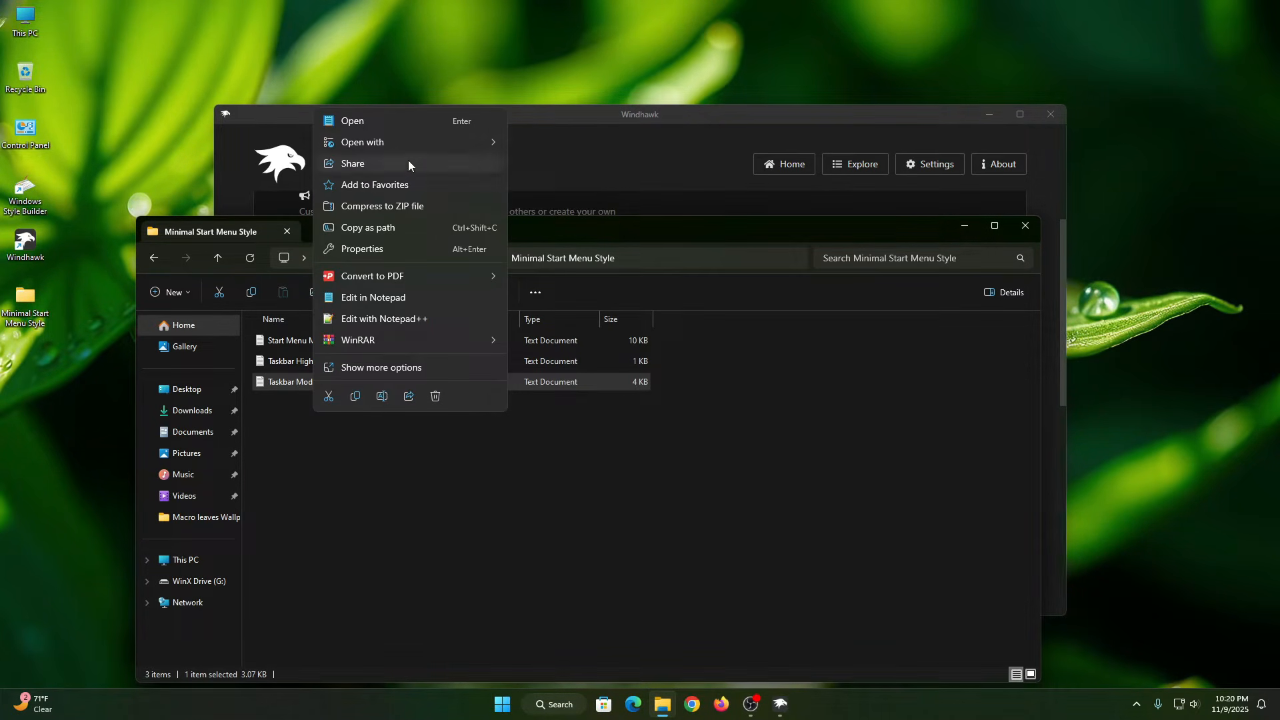
{"action": "left_click", "coordinate": [390, 124]}
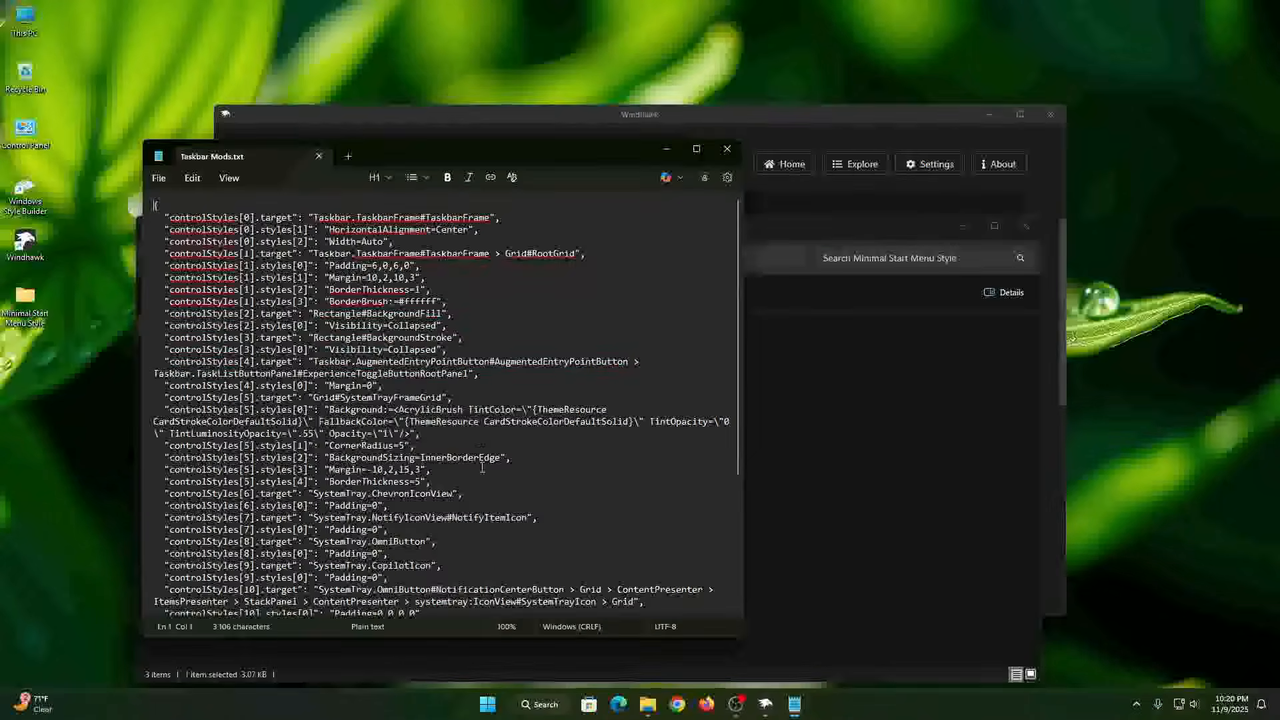
- Copy the entire contents of Taskbar Mods.txt and close both the file and its folder window
{"action": "key", "text": "ctrl+a"}
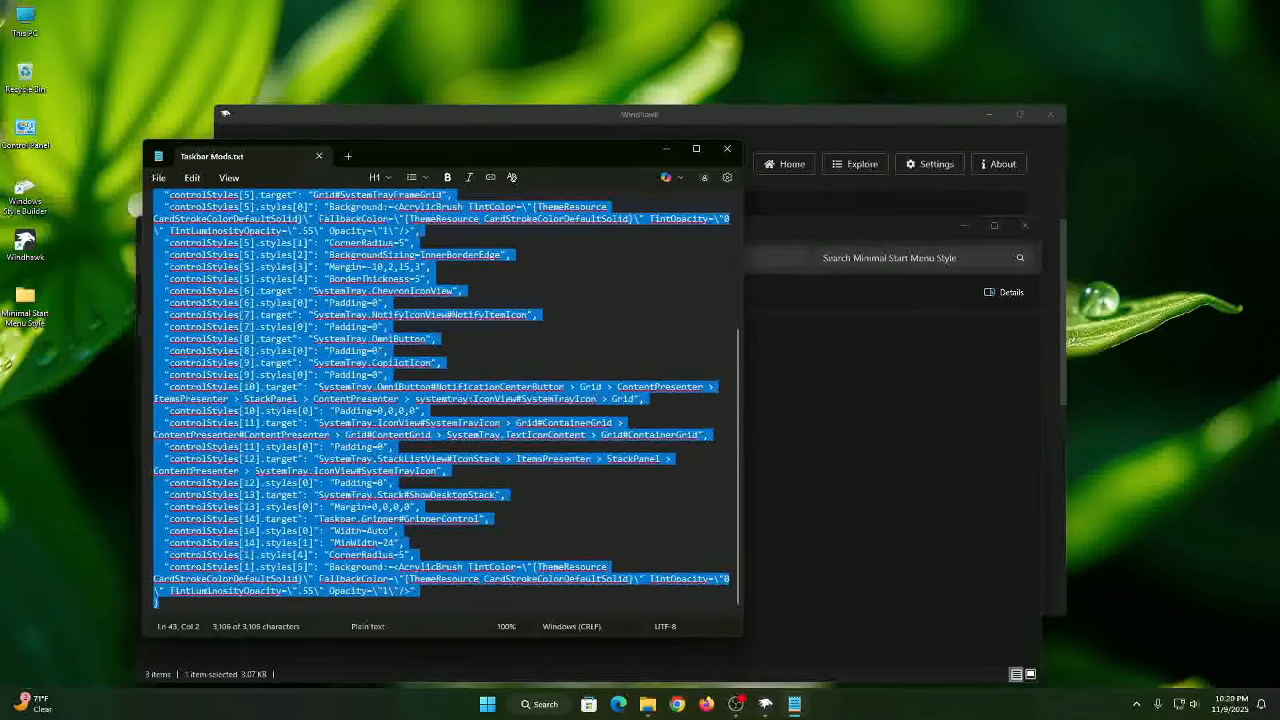
{"action": "right_click", "coordinate": [268, 325]}
{"action": "left_click", "coordinate": [330, 337]}
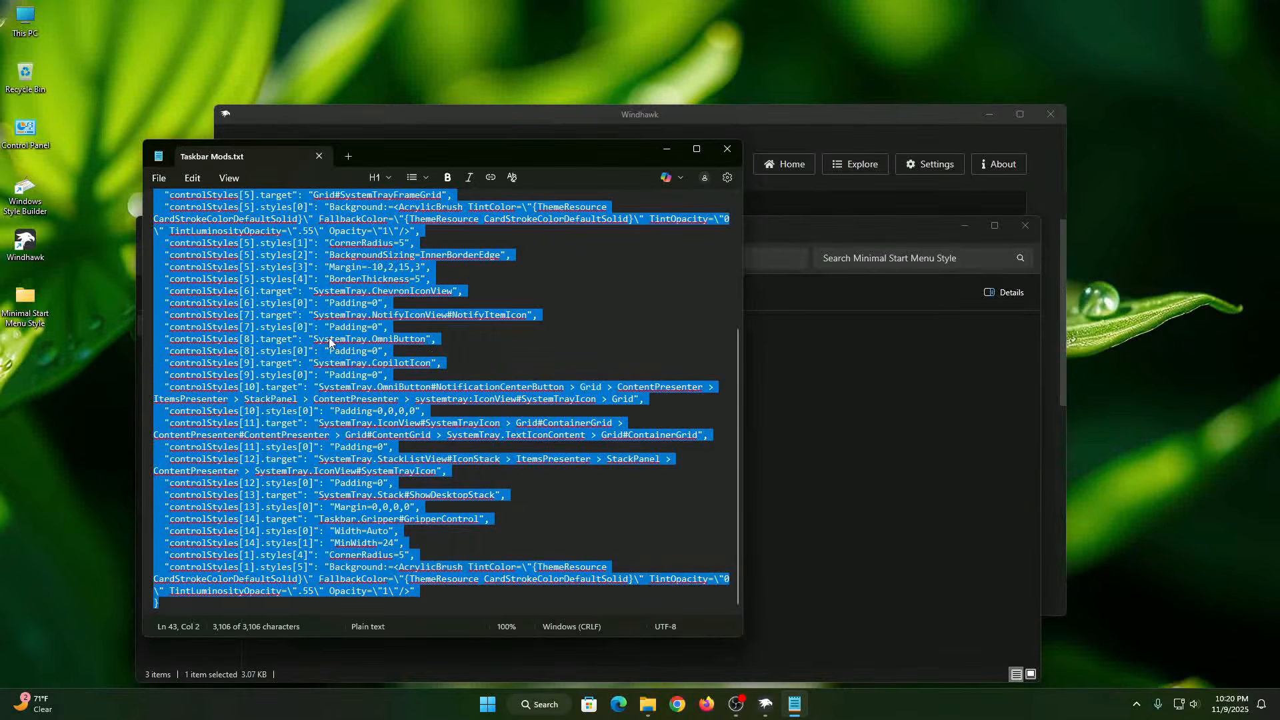
{"action": "left_click", "coordinate": [727, 150]}
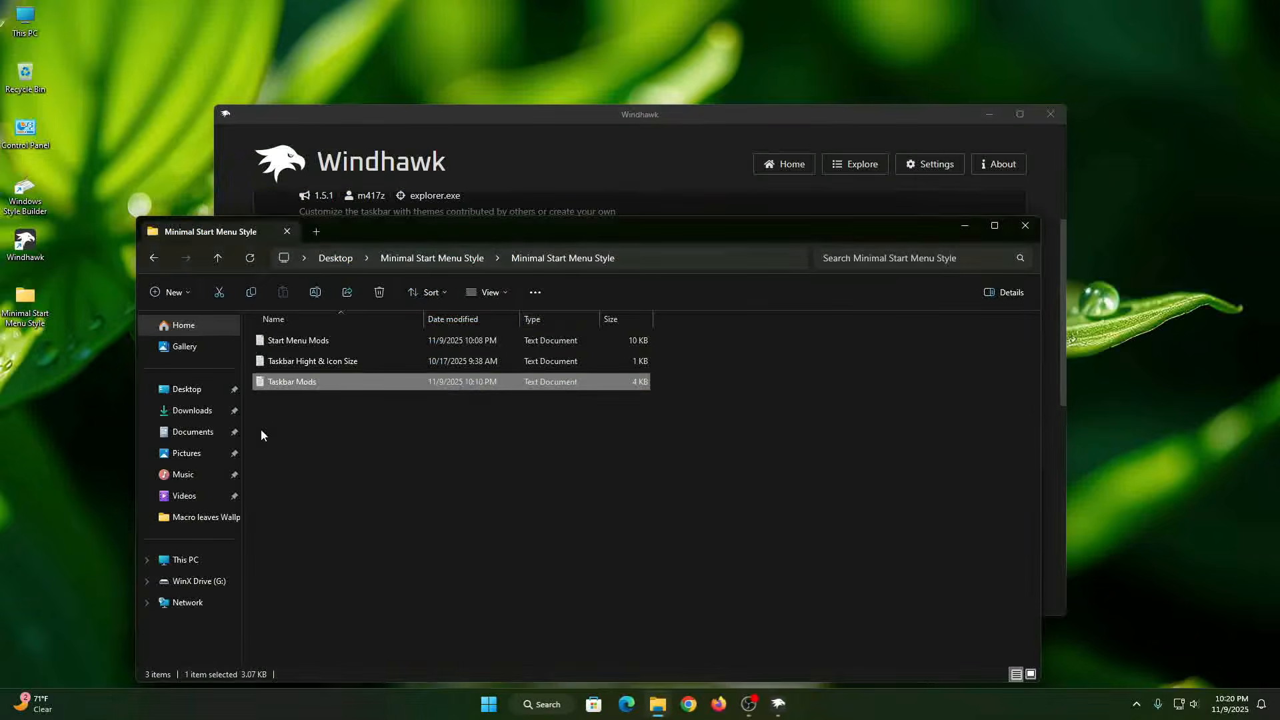
{"action": "right_click", "coordinate": [215, 518]}
{"action": "left_click", "coordinate": [273, 314]}
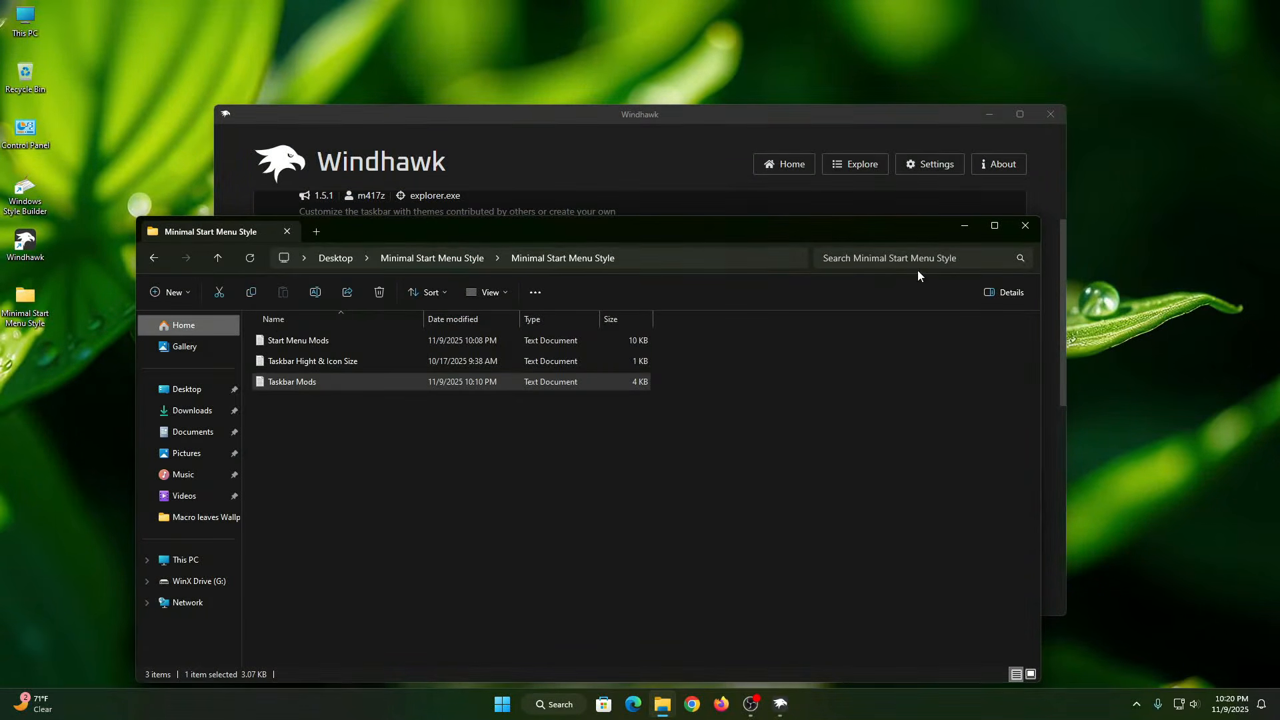
{"action": "left_click", "coordinate": [1026, 227]}
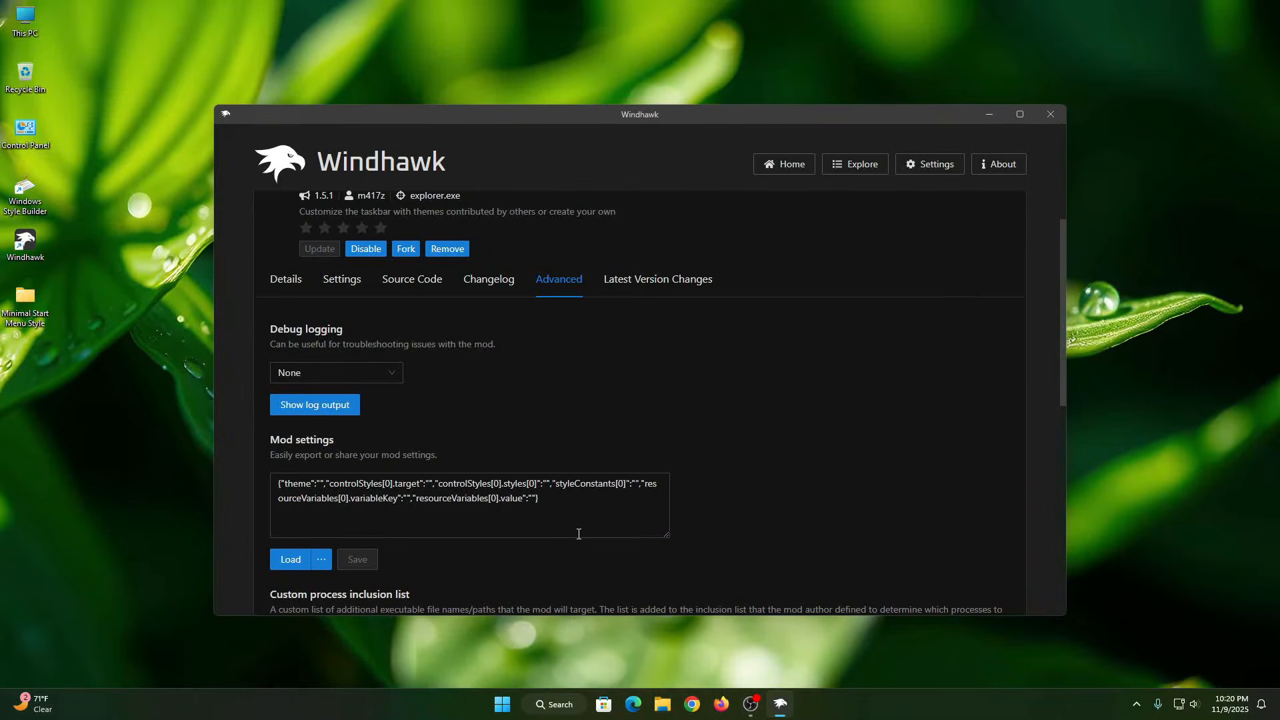
- Replace the Windows 11 Taskbar Styler's mod settings text with the copied Taskbar Mods code and save it
{"action": "left_click_drag", "start_coordinate": [578, 533], "coordinate": [87, 447]}
{"action": "right_click", "coordinate": [343, 485]}
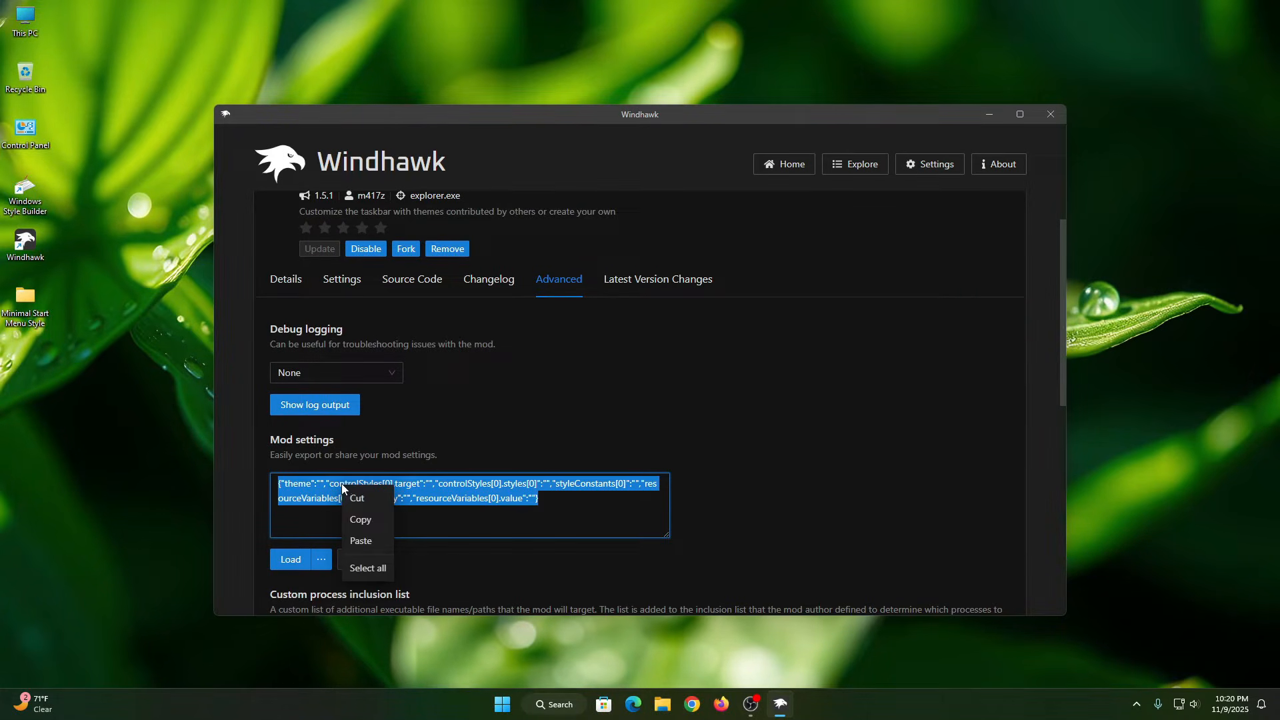
{"action": "left_click", "coordinate": [362, 541]}
{"action": "left_click", "coordinate": [358, 559]}
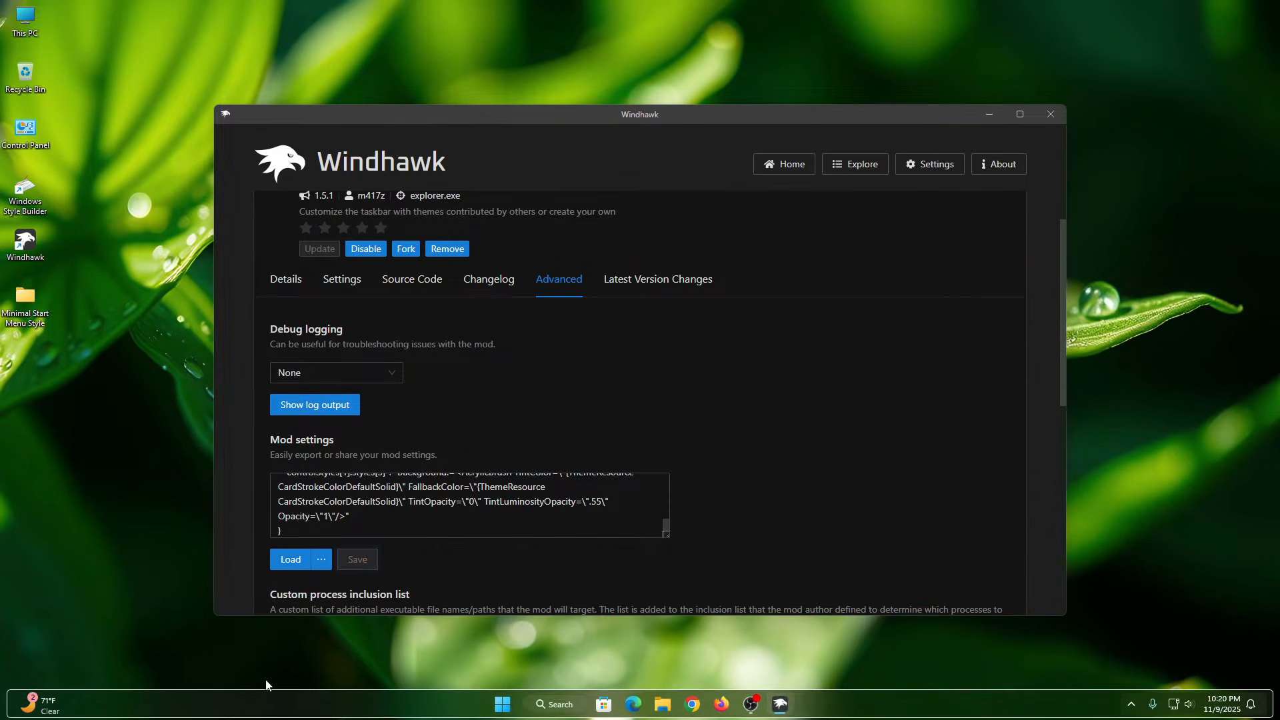
{"action": "scroll", "coordinate": [770, 458], "scroll_direction": "up", "scroll_amount": 1}
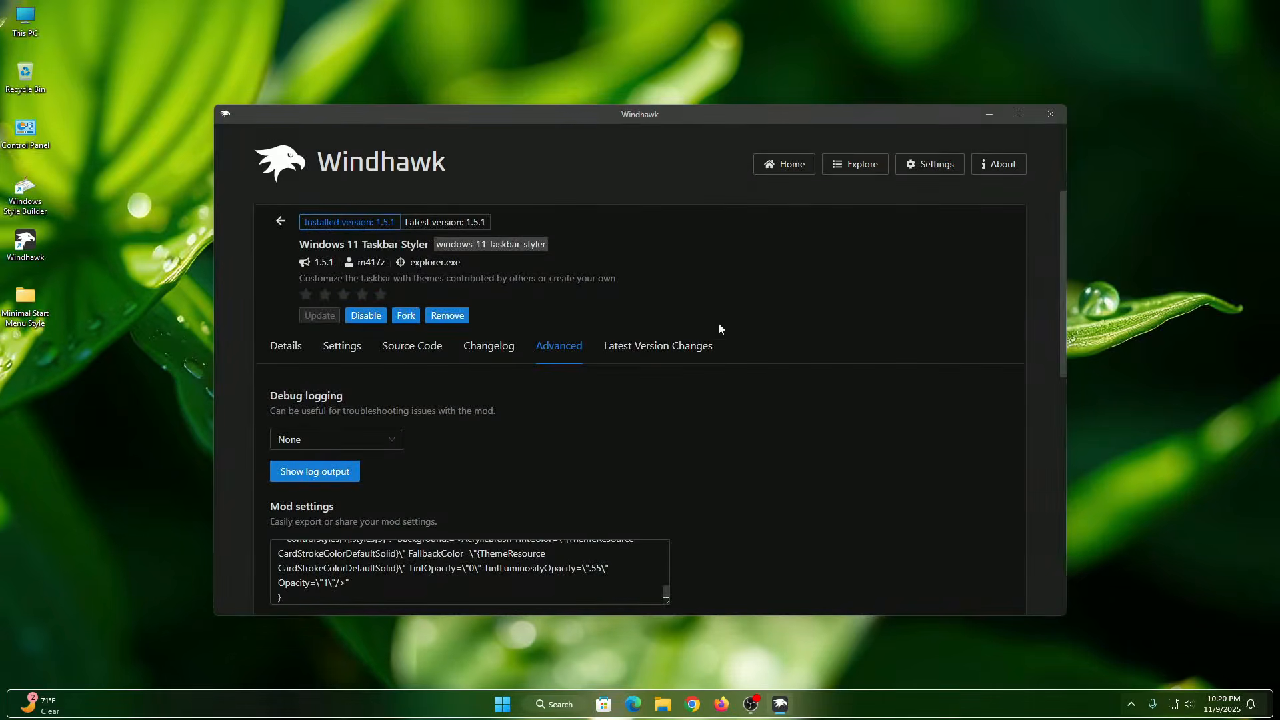
- Install the Taskbar height and icon size mod from the mod list and show its advanced mod settings
{"action": "left_click", "coordinate": [281, 222]}
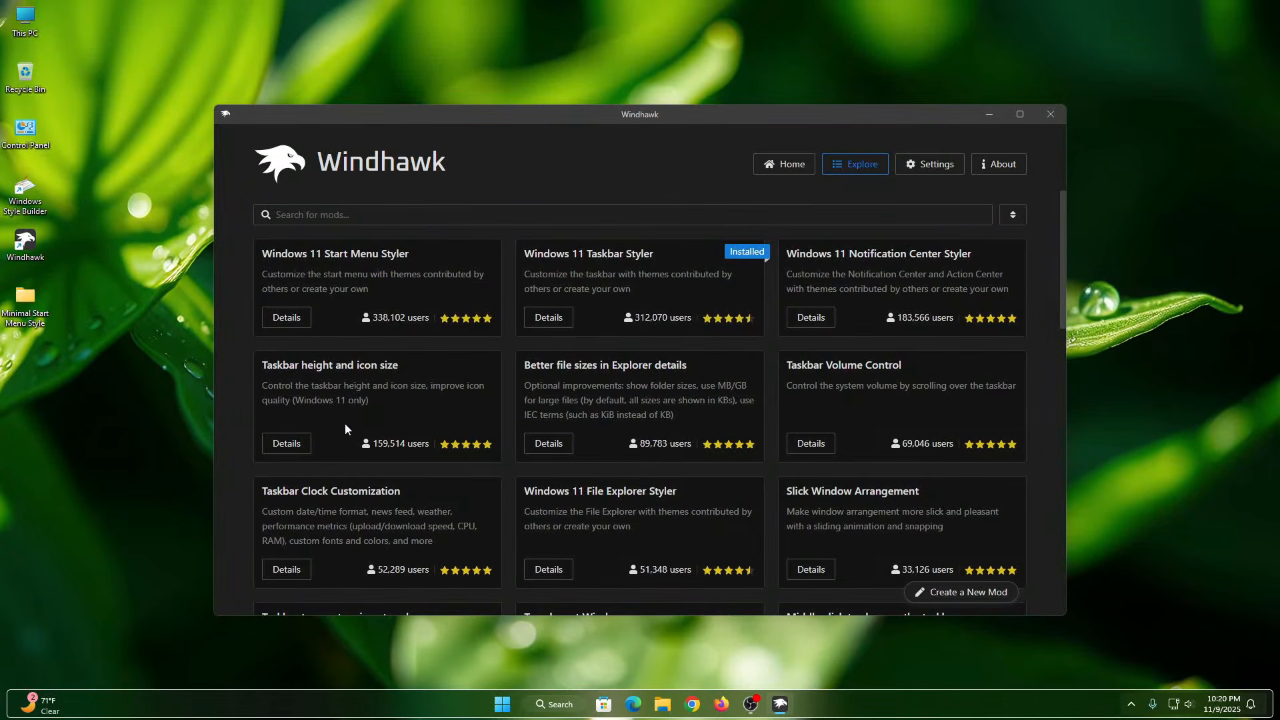
{"action": "left_click", "coordinate": [297, 444]}
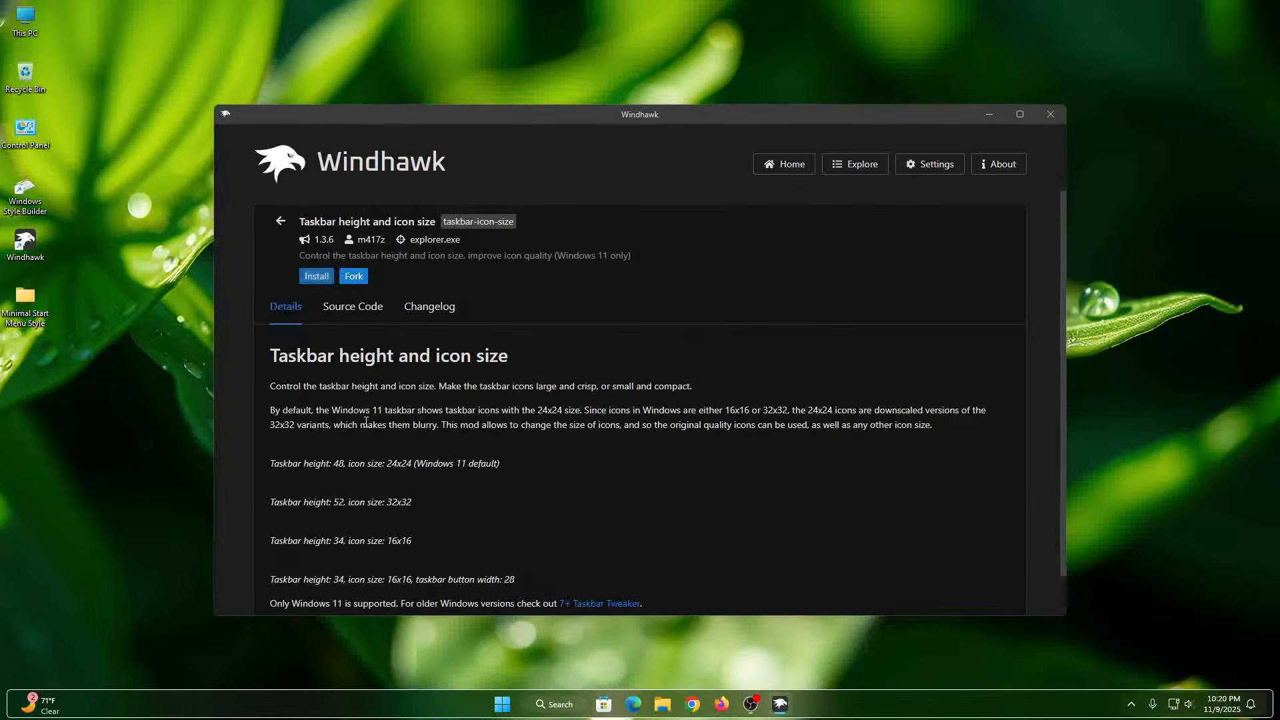
{"action": "left_click", "coordinate": [313, 282]}
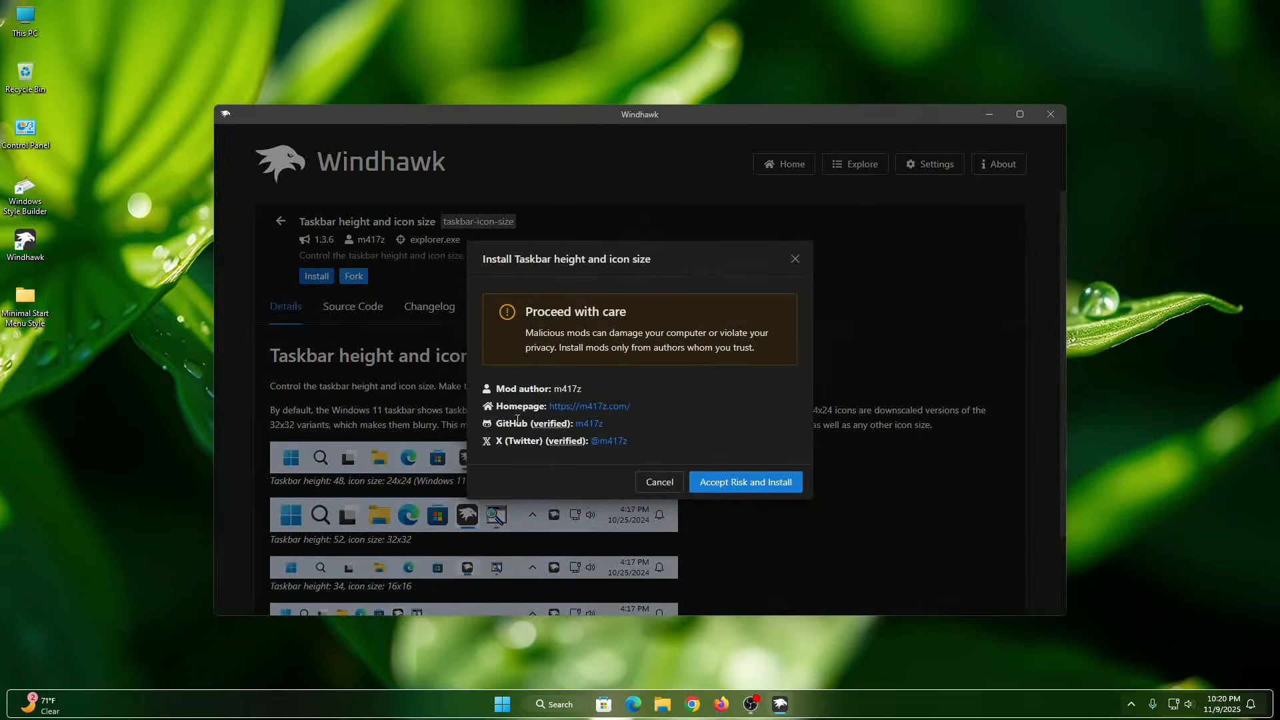
{"action": "left_click", "coordinate": [729, 485]}
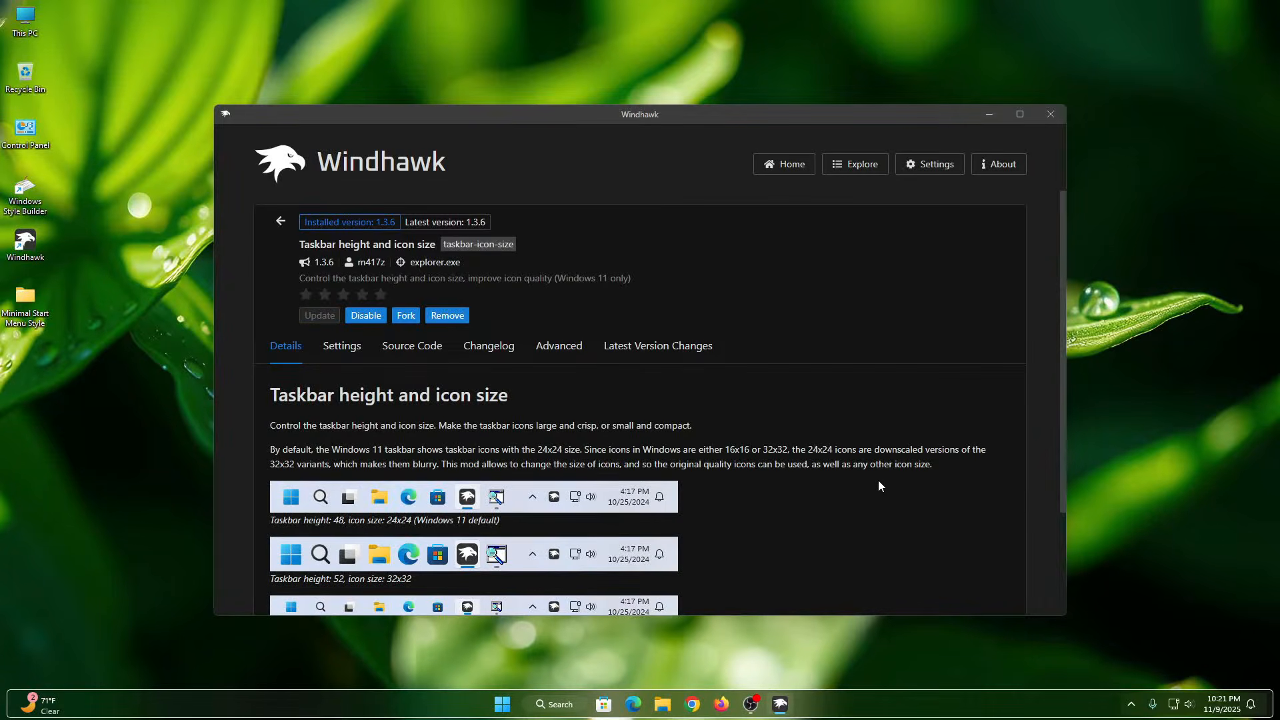
{"action": "left_click", "coordinate": [580, 359]}
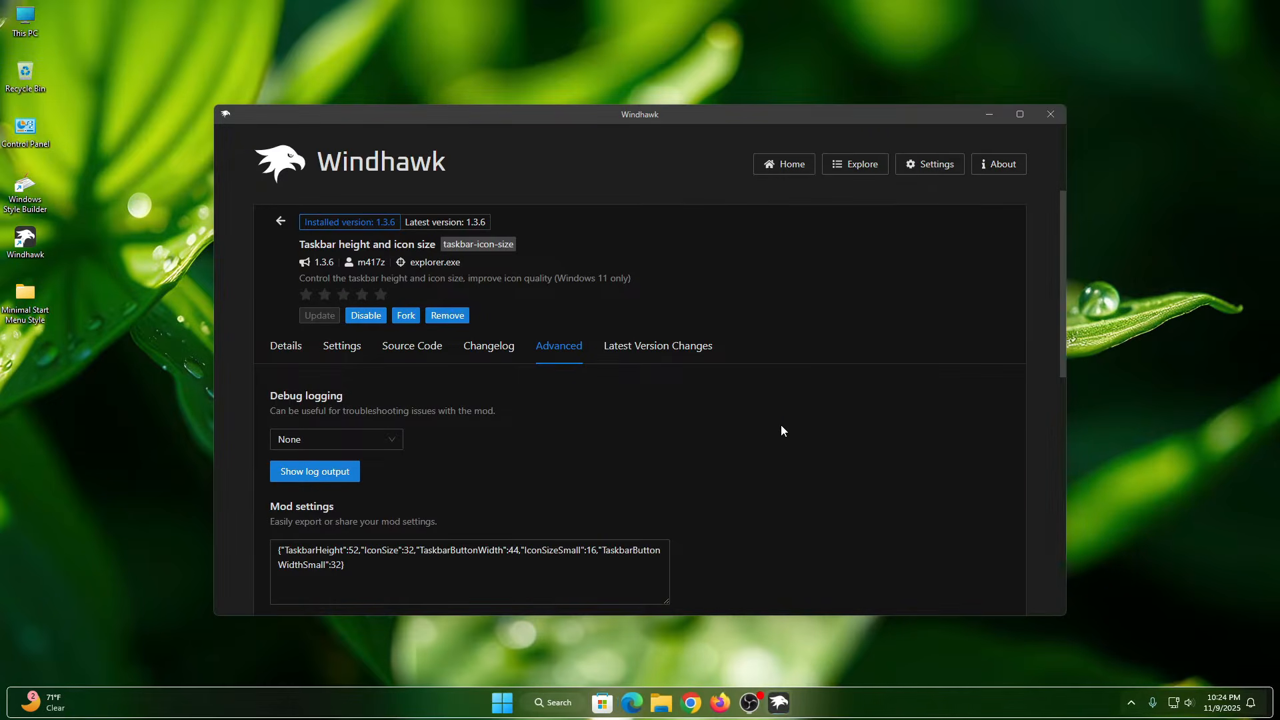
{"action": "scroll", "coordinate": [761, 419], "scroll_direction": "down", "scroll_amount": 1}
- Open the Taskbar Hight & Icon Size text file from the inner Minimal Start Menu Style folder in File Explorer
{"action": "double_click", "coordinate": [50, 304]}
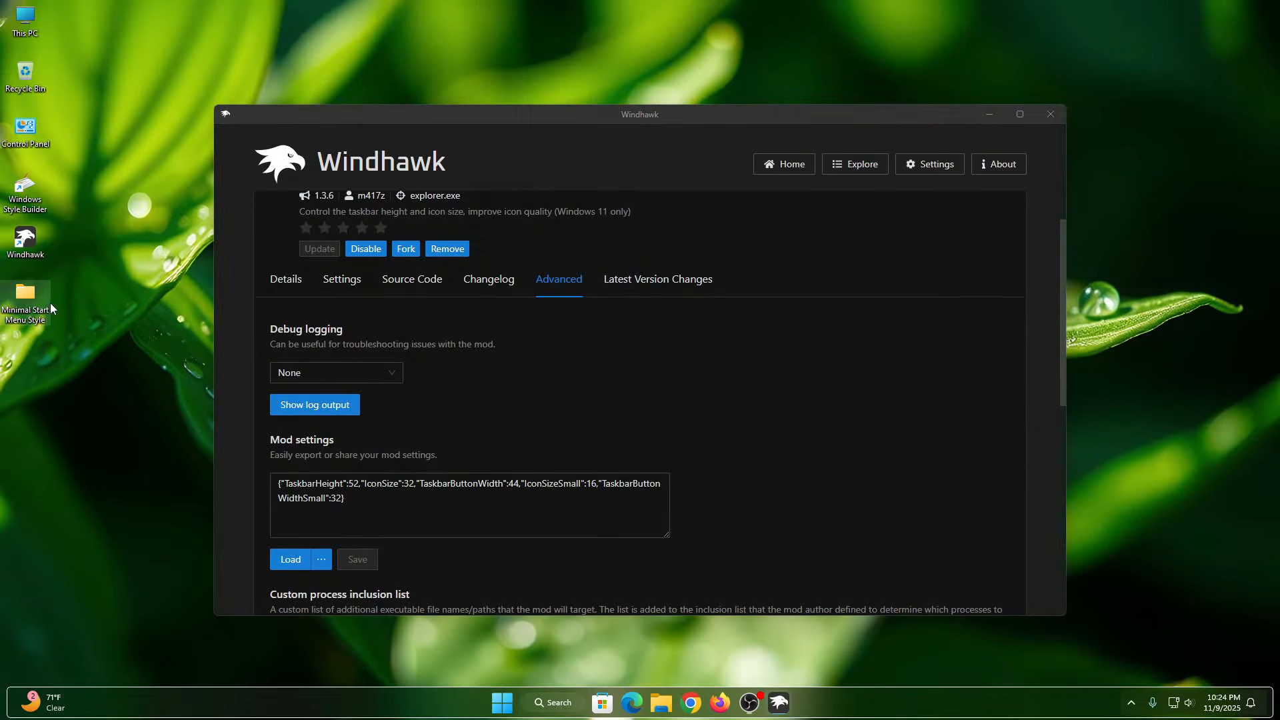
{"action": "right_click", "coordinate": [50, 302]}
{"action": "left_click", "coordinate": [89, 337]}
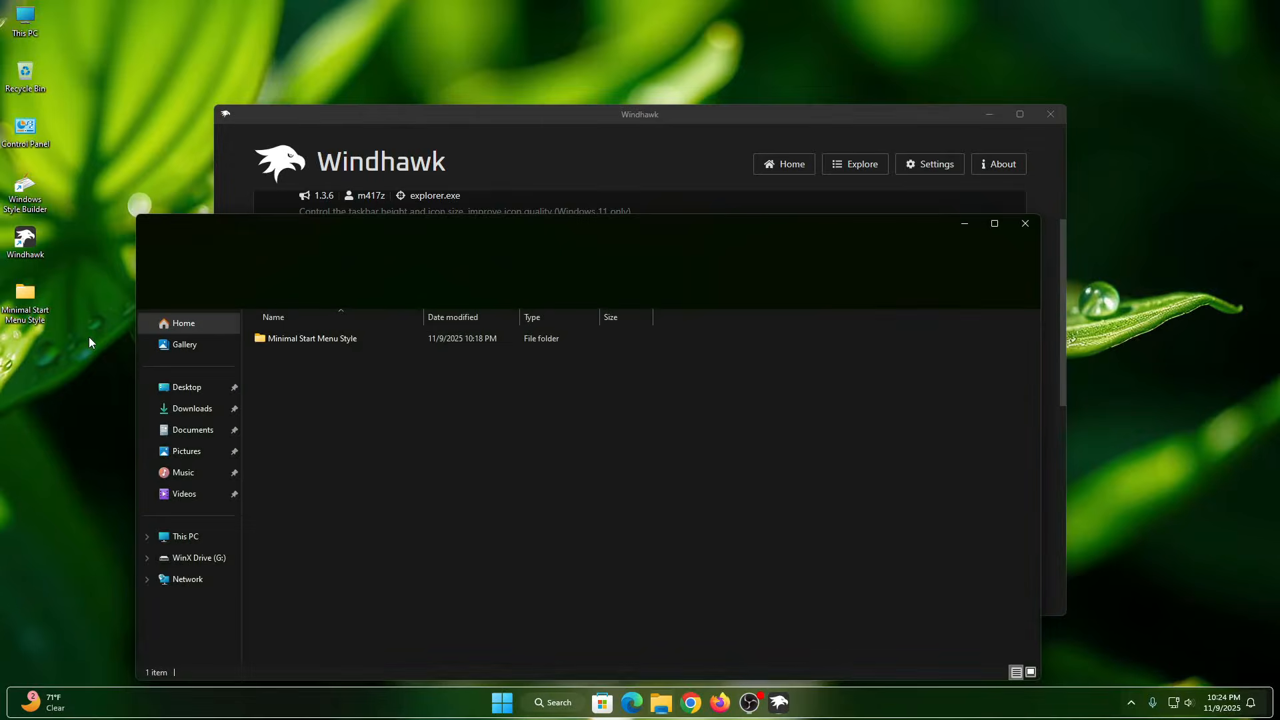
{"action": "right_click", "coordinate": [283, 341]}
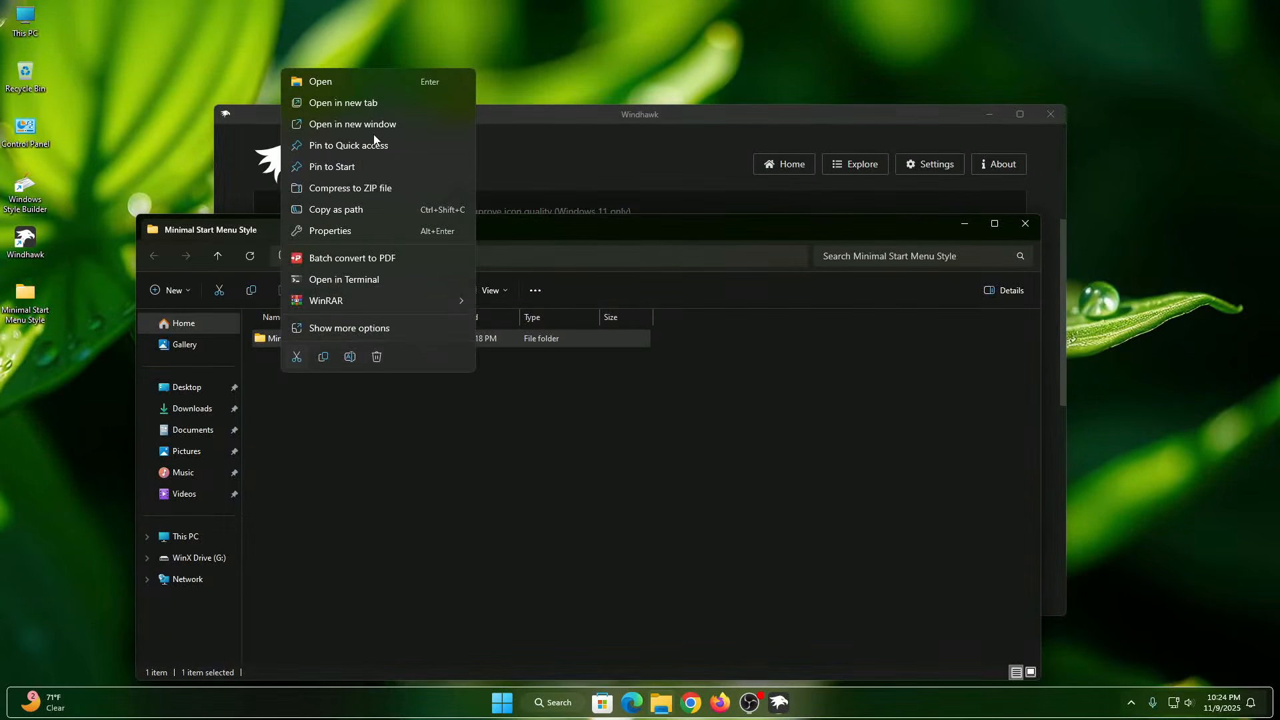
{"action": "left_click", "coordinate": [359, 82]}
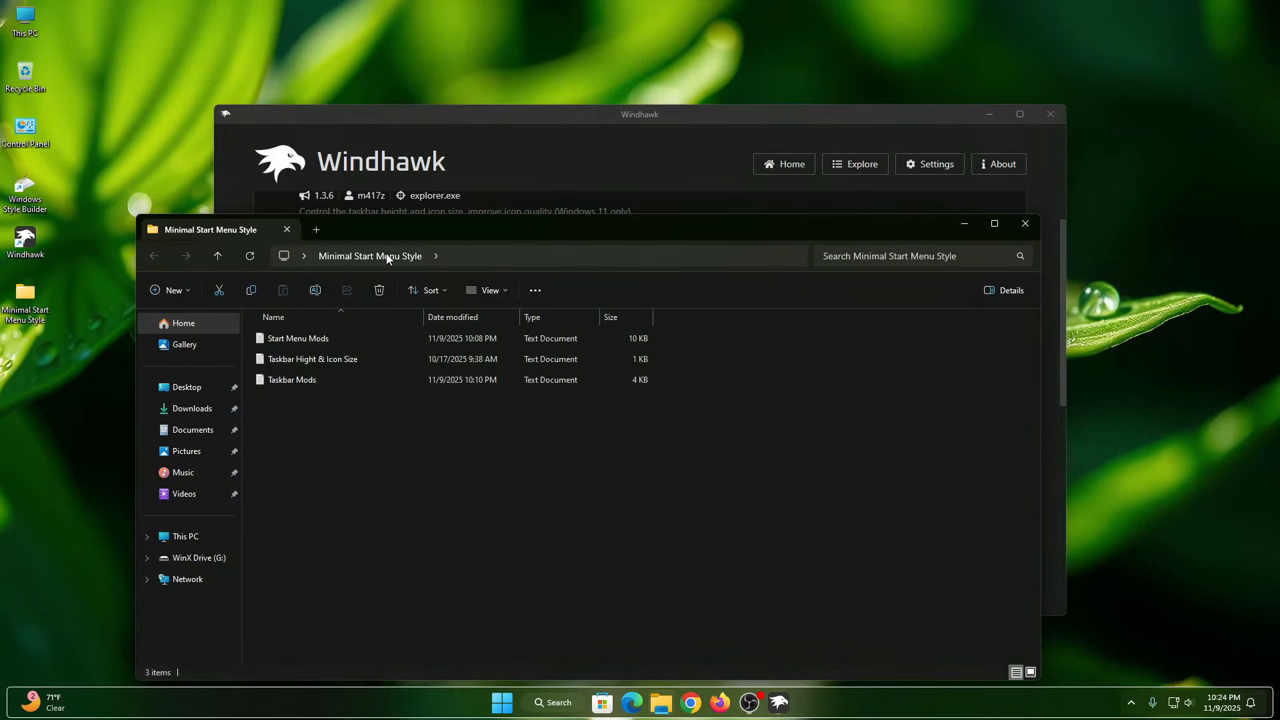
{"action": "right_click", "coordinate": [312, 365]}
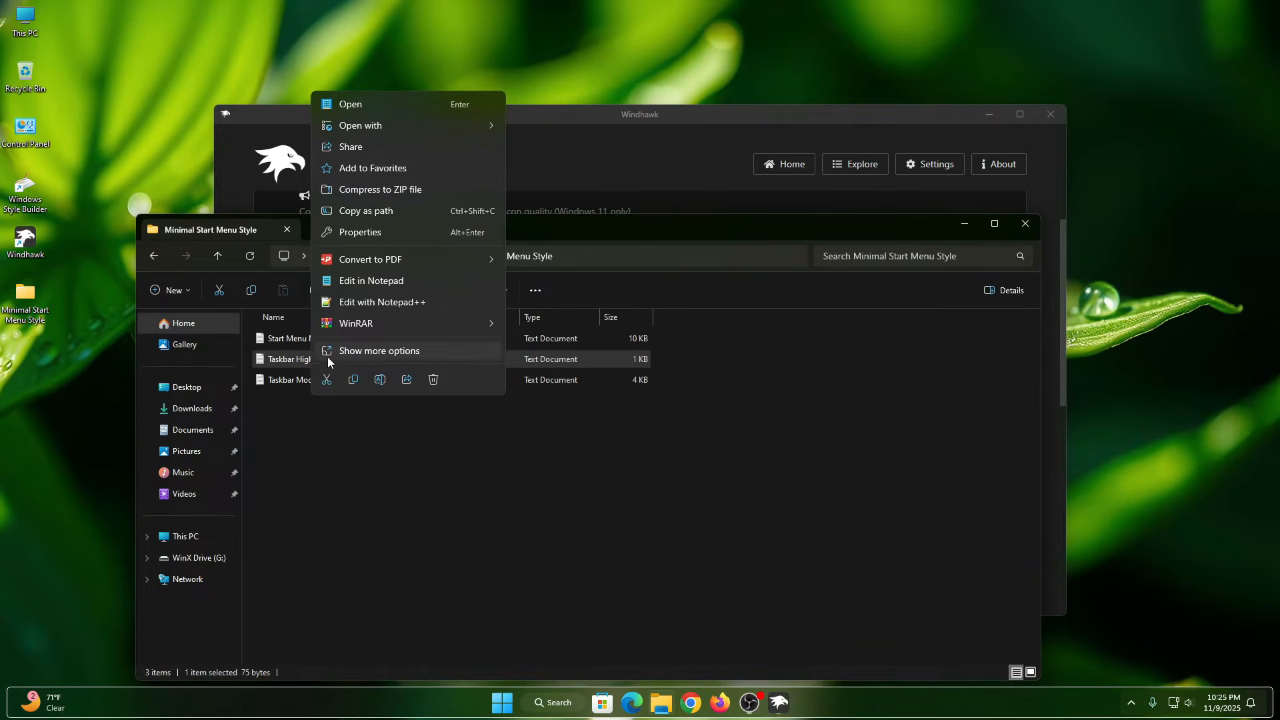
{"action": "left_click", "coordinate": [341, 103]}
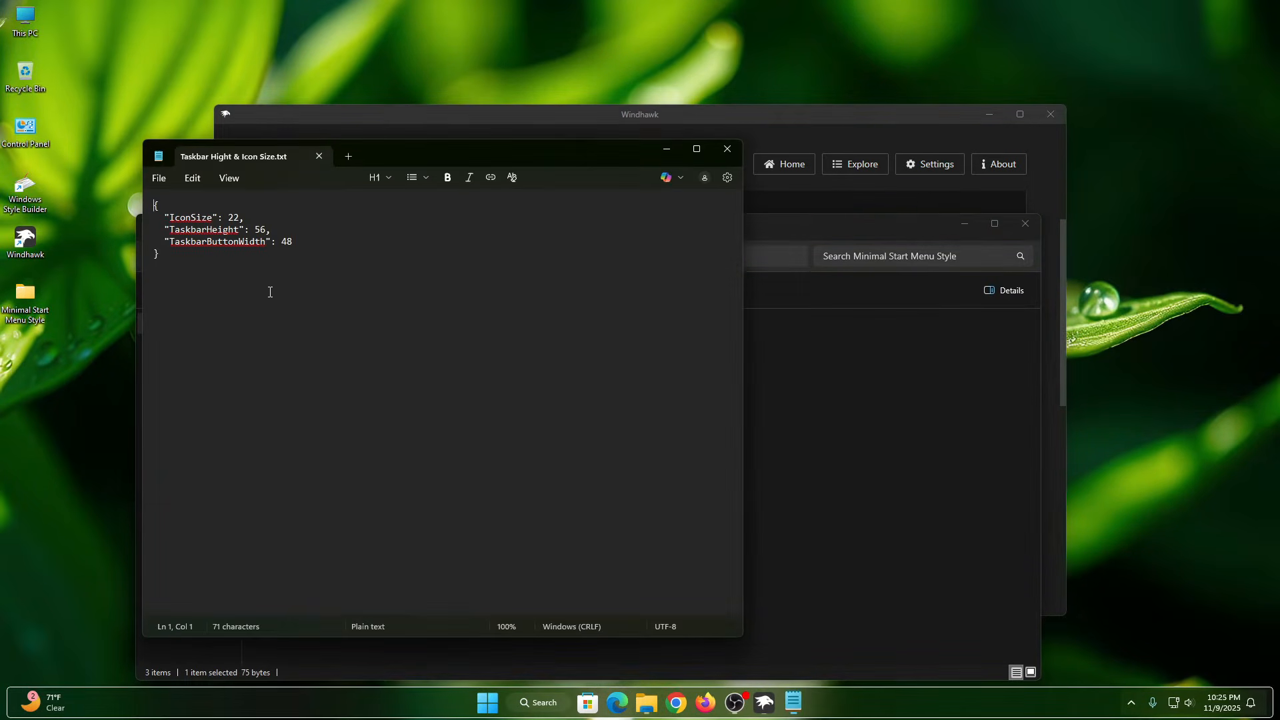
- Copy the entire contents of Taskbar Hight & Icon Size.txt, then close the file and minimize its folder window
{"action": "key", "text": "ctrl+a"}
{"action": "right_click", "coordinate": [184, 228]}
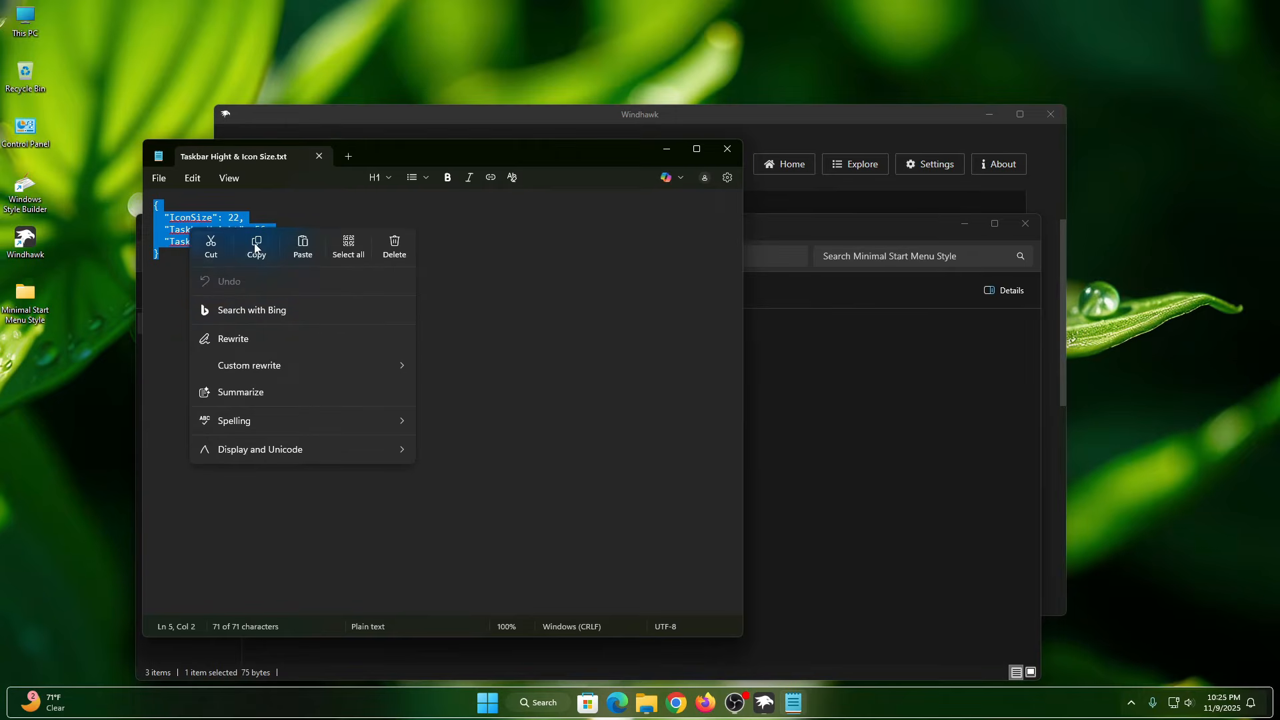
{"action": "left_click", "coordinate": [258, 248]}
{"action": "left_click", "coordinate": [718, 155]}
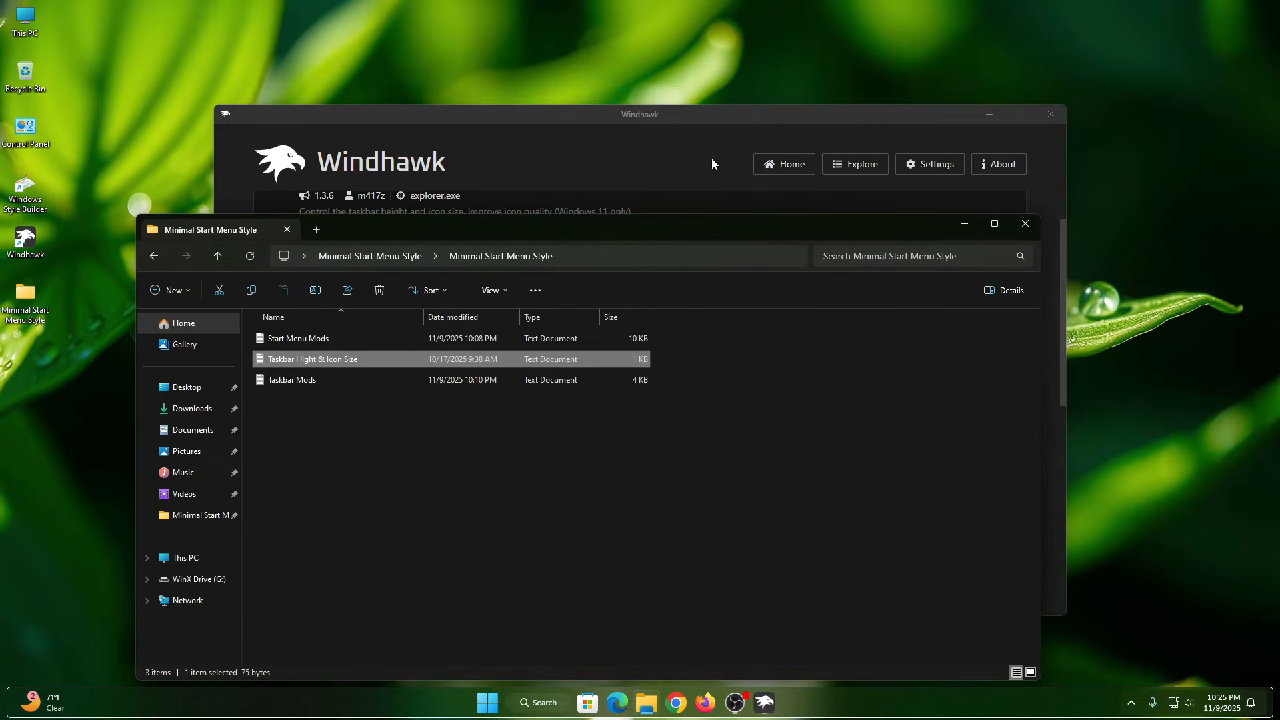
{"action": "left_click", "coordinate": [965, 224]}
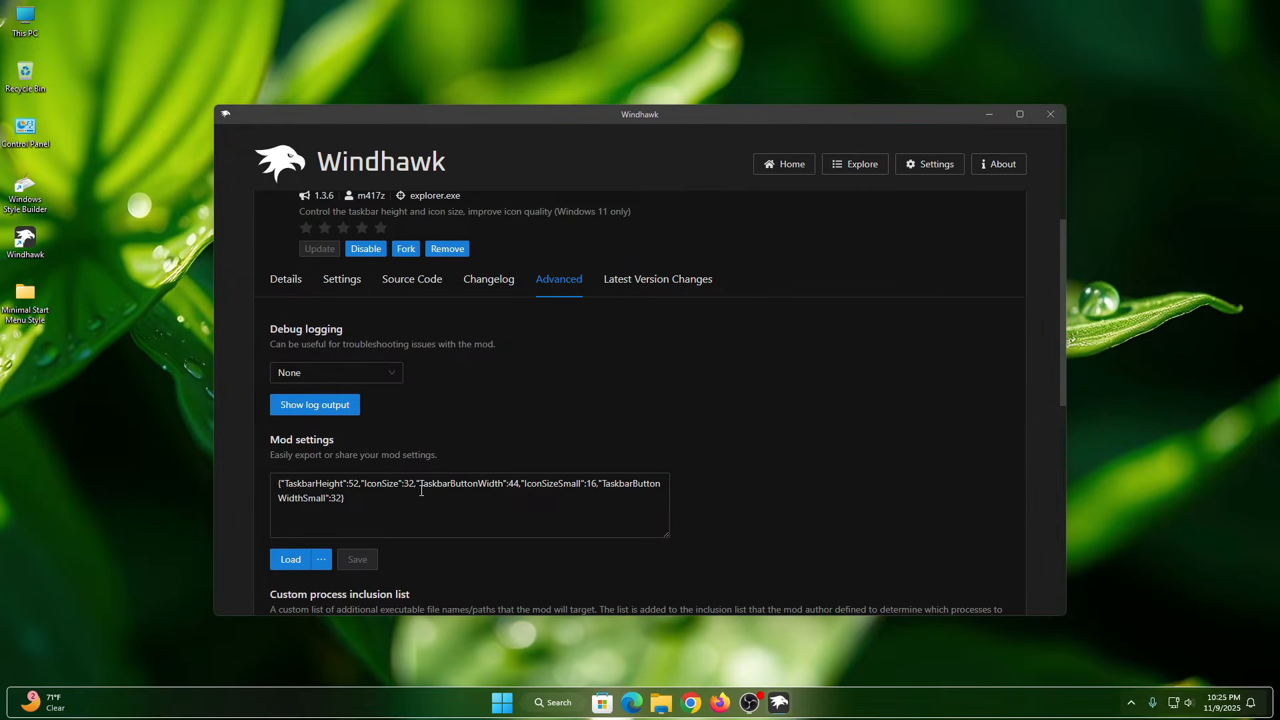
- Replace the taskbar size mod's settings text with the copied code (IconSize 22, TaskbarHeight 56, TaskbarButtonWidth 48) and save it
{"action": "left_click_drag", "start_coordinate": [417, 501], "coordinate": [263, 475]}
{"action": "right_click", "coordinate": [313, 485]}
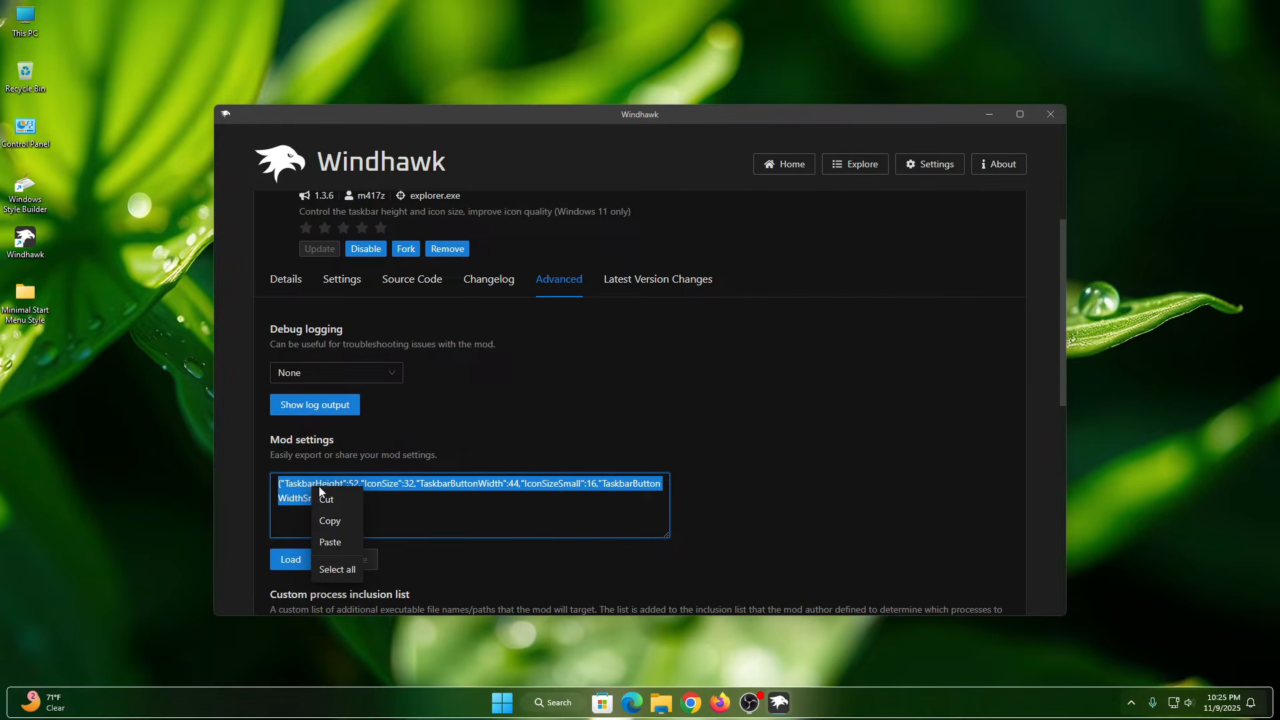
{"action": "left_click", "coordinate": [330, 542]}
{"action": "left_click", "coordinate": [357, 560]}
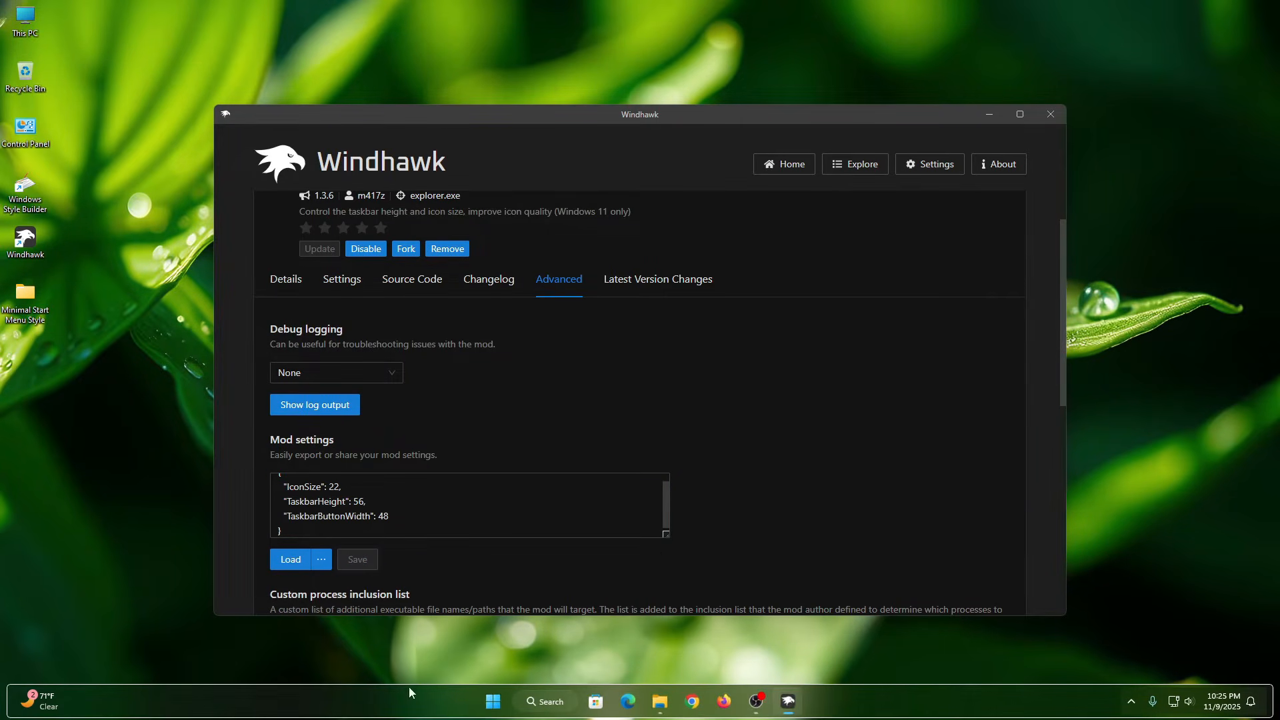
- Open the details of the Windows 11 Start Menu Styler mod and briefly view the unmodified Start menu
{"action": "scroll", "coordinate": [803, 429], "scroll_direction": "up", "scroll_amount": 1}
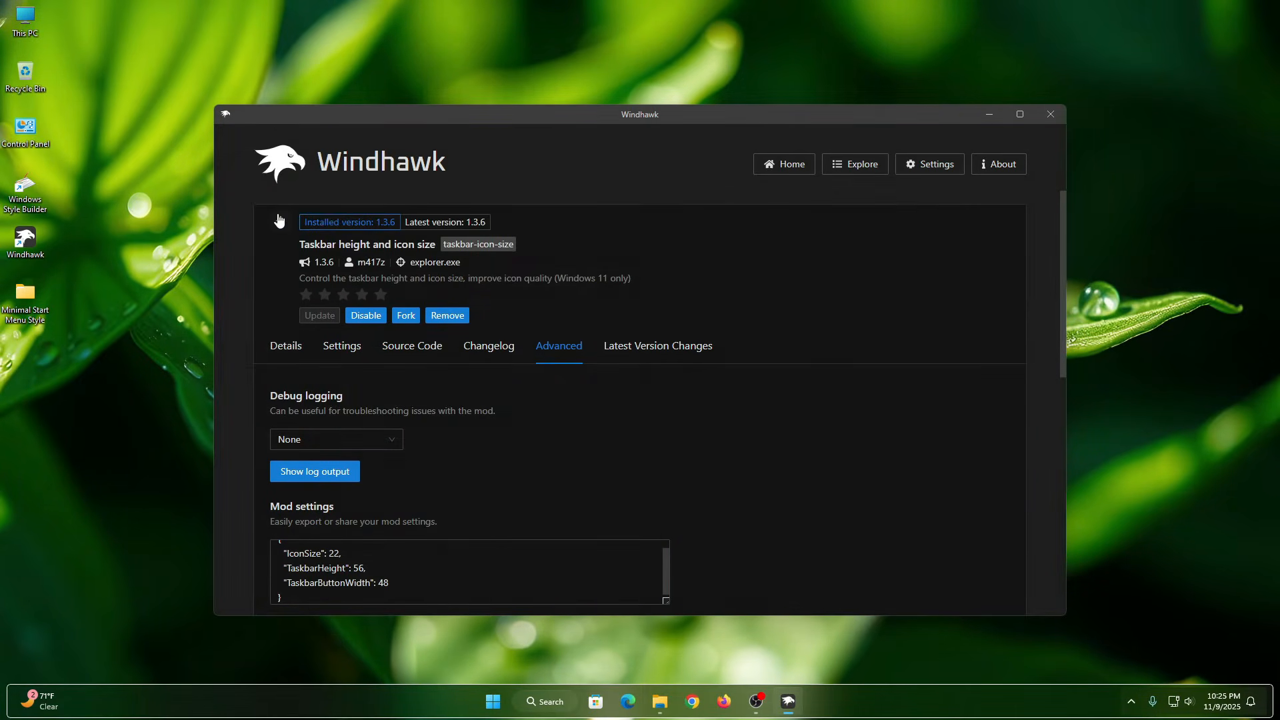
{"action": "left_click", "coordinate": [278, 221]}
{"action": "left_click", "coordinate": [294, 325]}
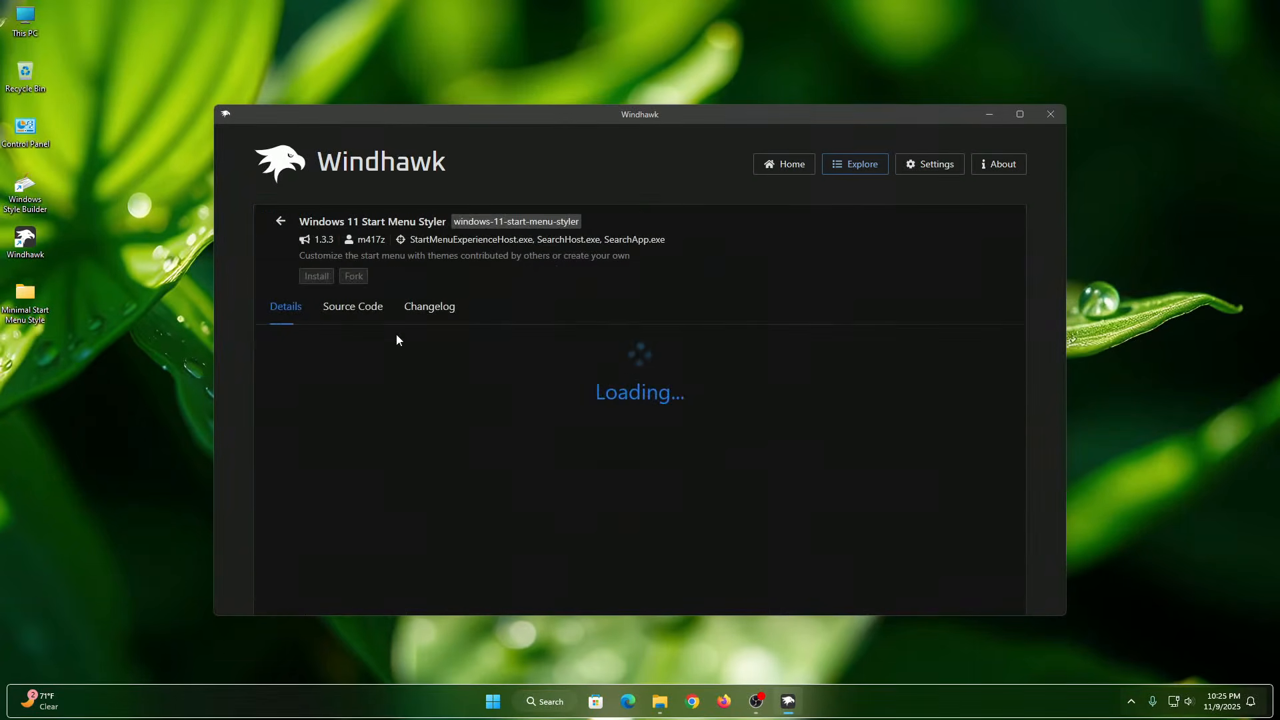
{"action": "key", "text": "super"}
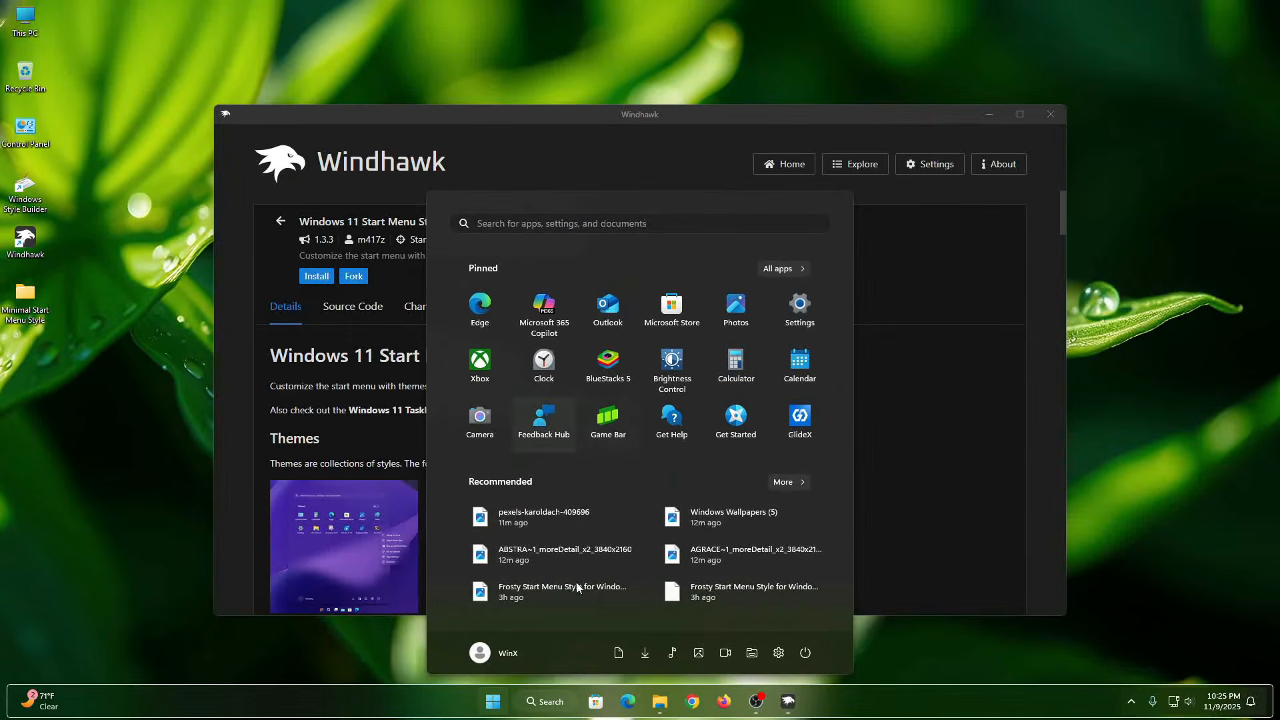
{"action": "left_click", "coordinate": [495, 701]}
- Install the Windows 11 Start Menu Styler mod, accepting the risk, and show its advanced mod settings
{"action": "left_click", "coordinate": [316, 276]}
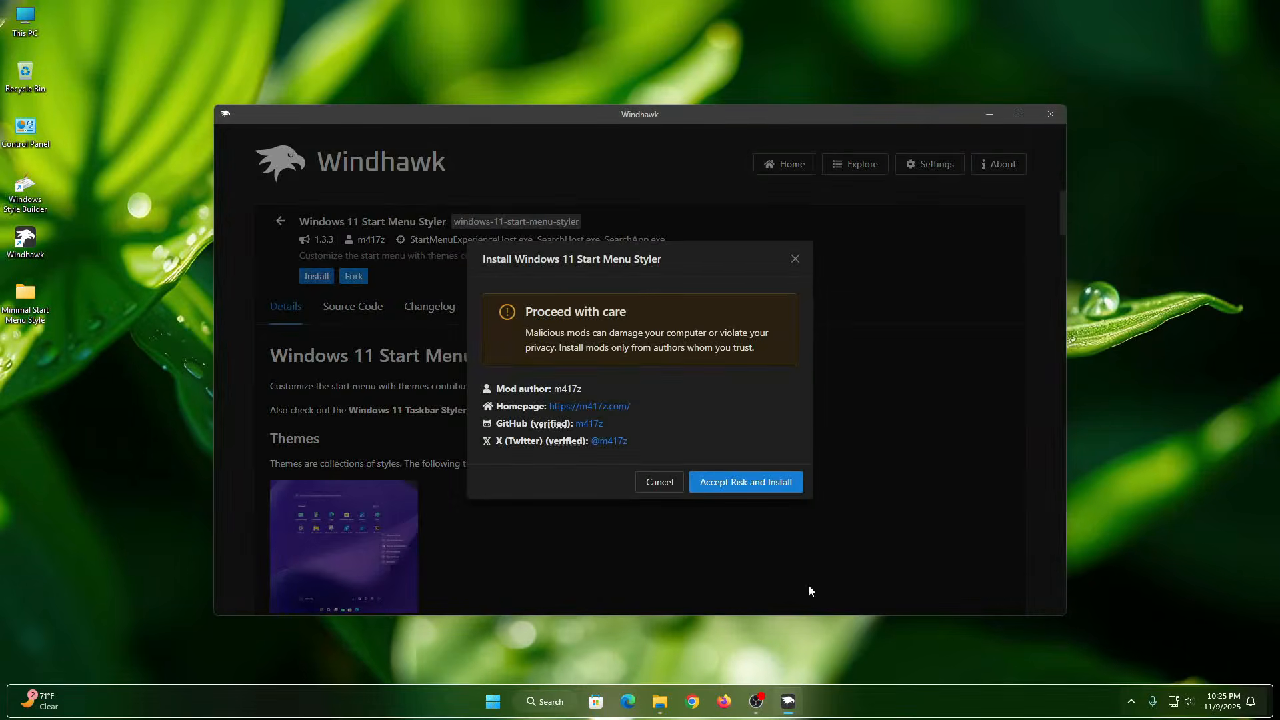
{"action": "left_click", "coordinate": [744, 488]}
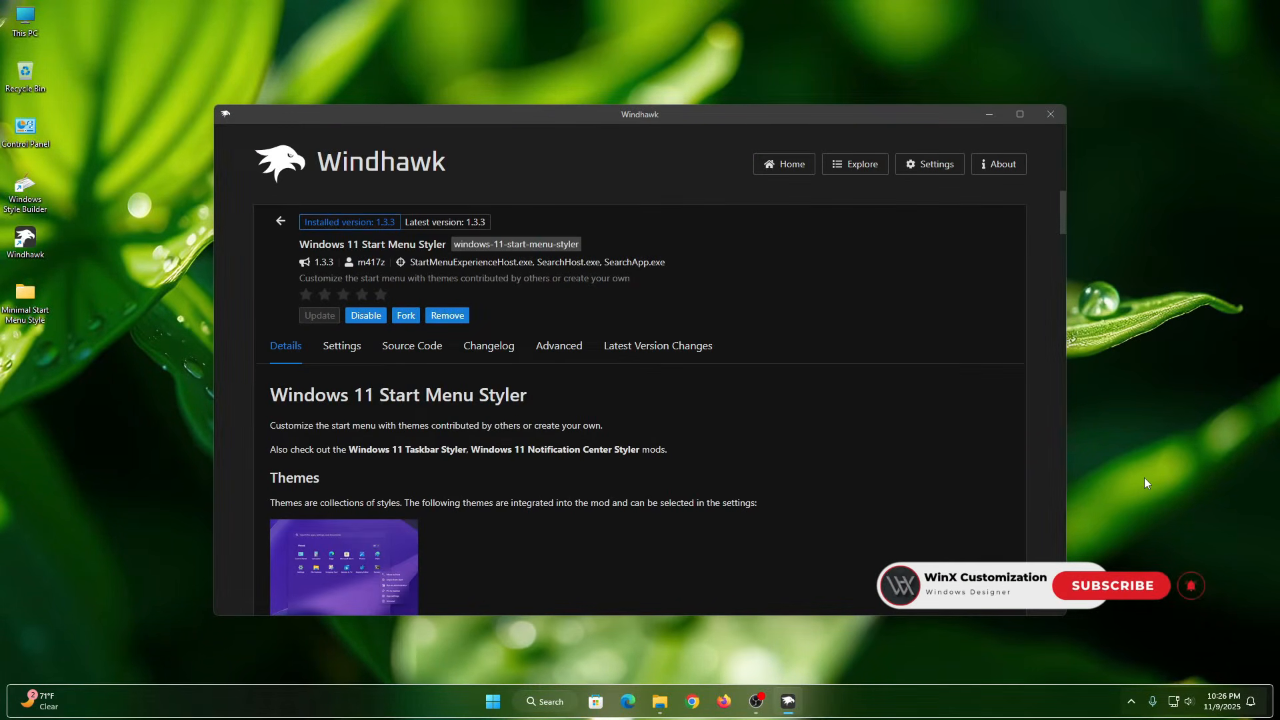
{"action": "left_click", "coordinate": [558, 346]}
{"action": "scroll", "coordinate": [842, 460], "scroll_direction": "down", "scroll_amount": 2}
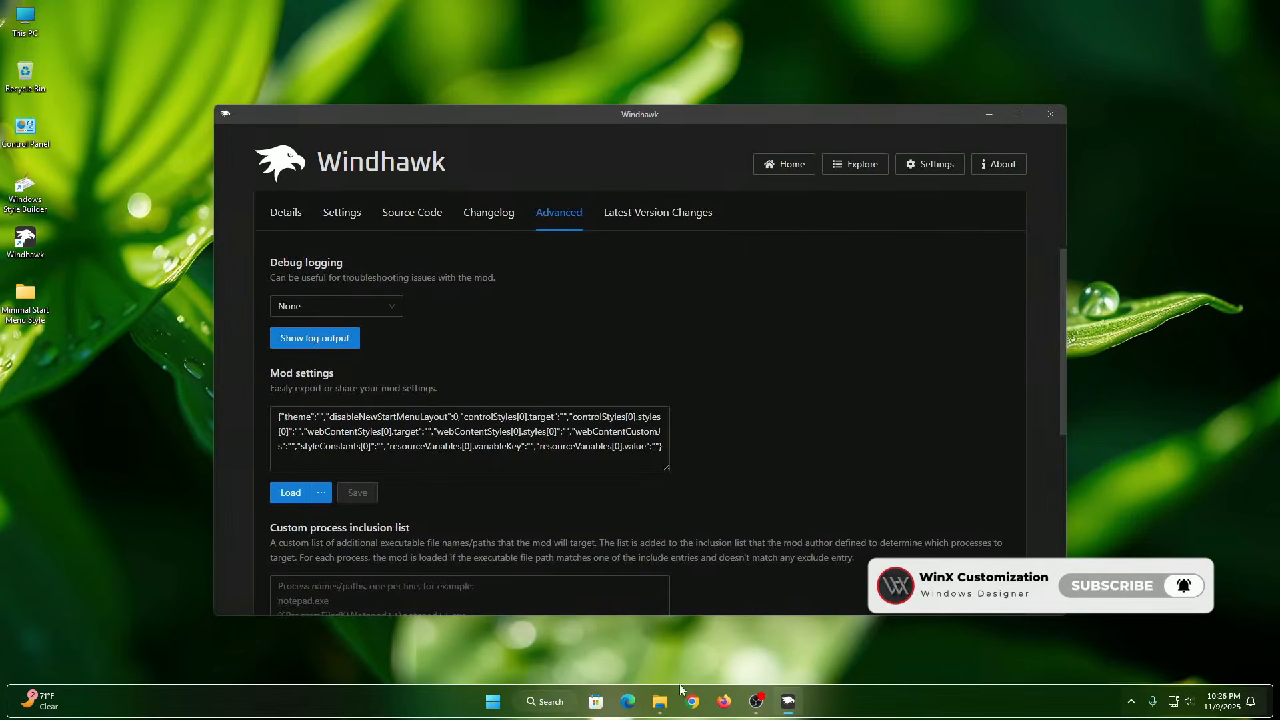
- Switch to the Minimal Start Menu Style folder in File Explorer and open the Start Menu Mods text file
{"action": "left_click", "coordinate": [661, 702]}
{"action": "left_click", "coordinate": [327, 337]}
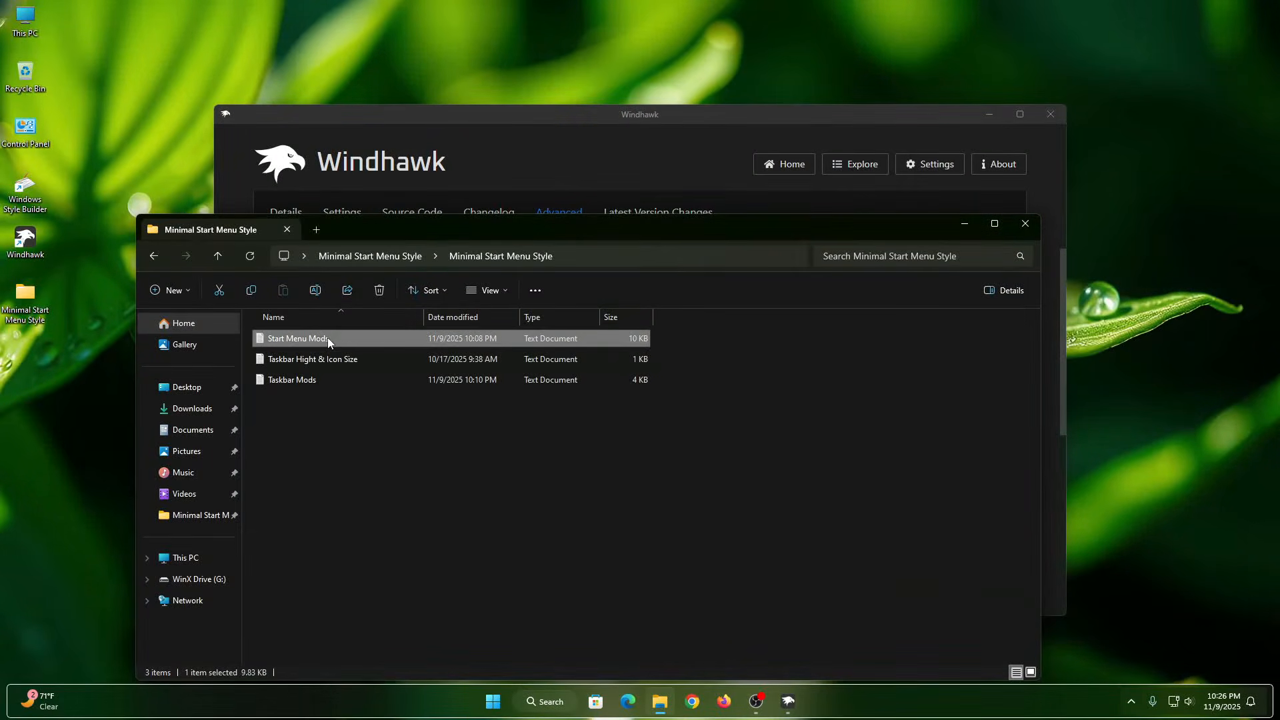
{"action": "right_click", "coordinate": [327, 338]}
{"action": "left_click", "coordinate": [354, 80]}
- Copy the entire contents of Start Menu Mods.txt and close both the file and its folder window
{"action": "left_click_drag", "start_coordinate": [153, 206], "coordinate": [207, 620]}
{"action": "right_click", "coordinate": [244, 374]}
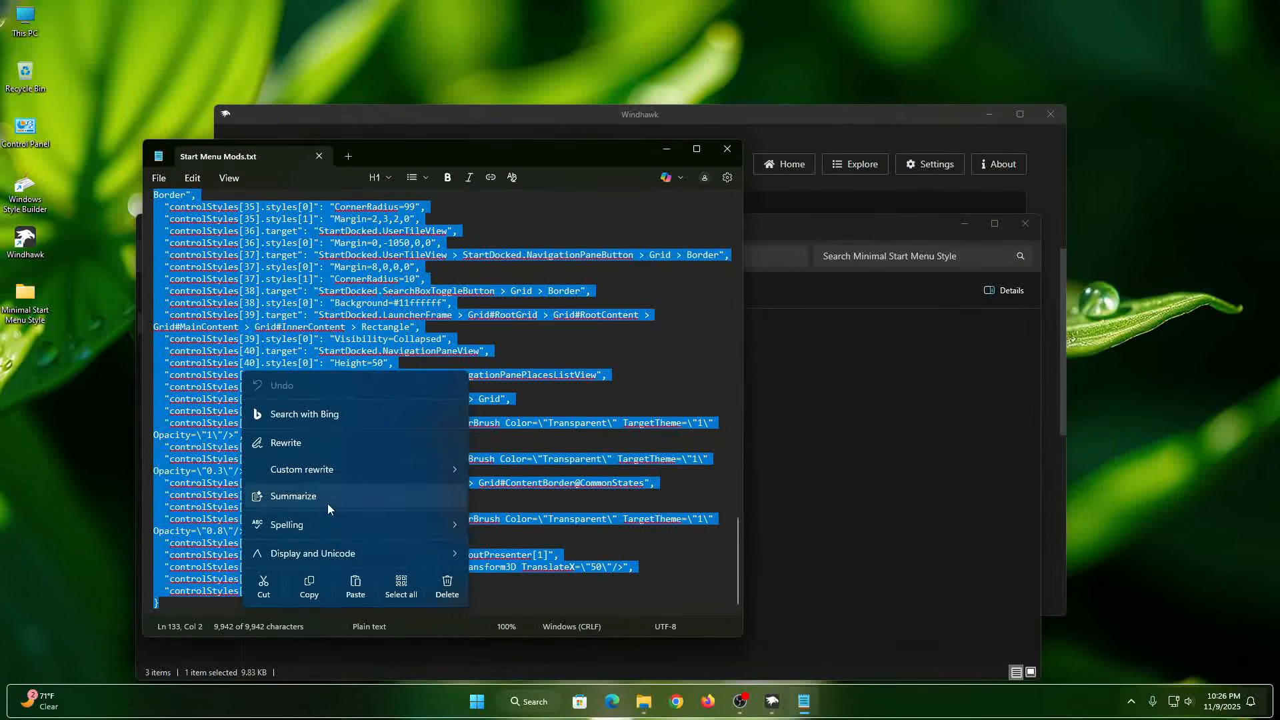
{"action": "left_click", "coordinate": [311, 586]}
{"action": "left_click", "coordinate": [731, 155]}
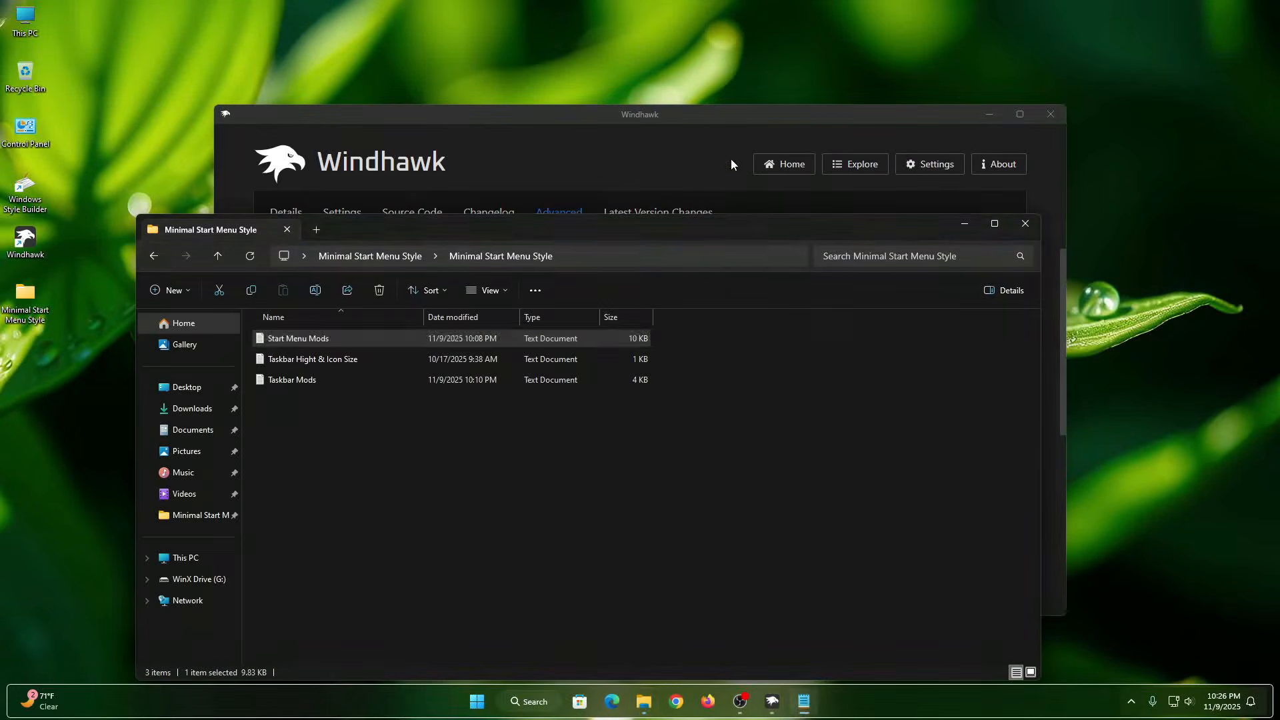
{"action": "left_click", "coordinate": [1025, 224]}
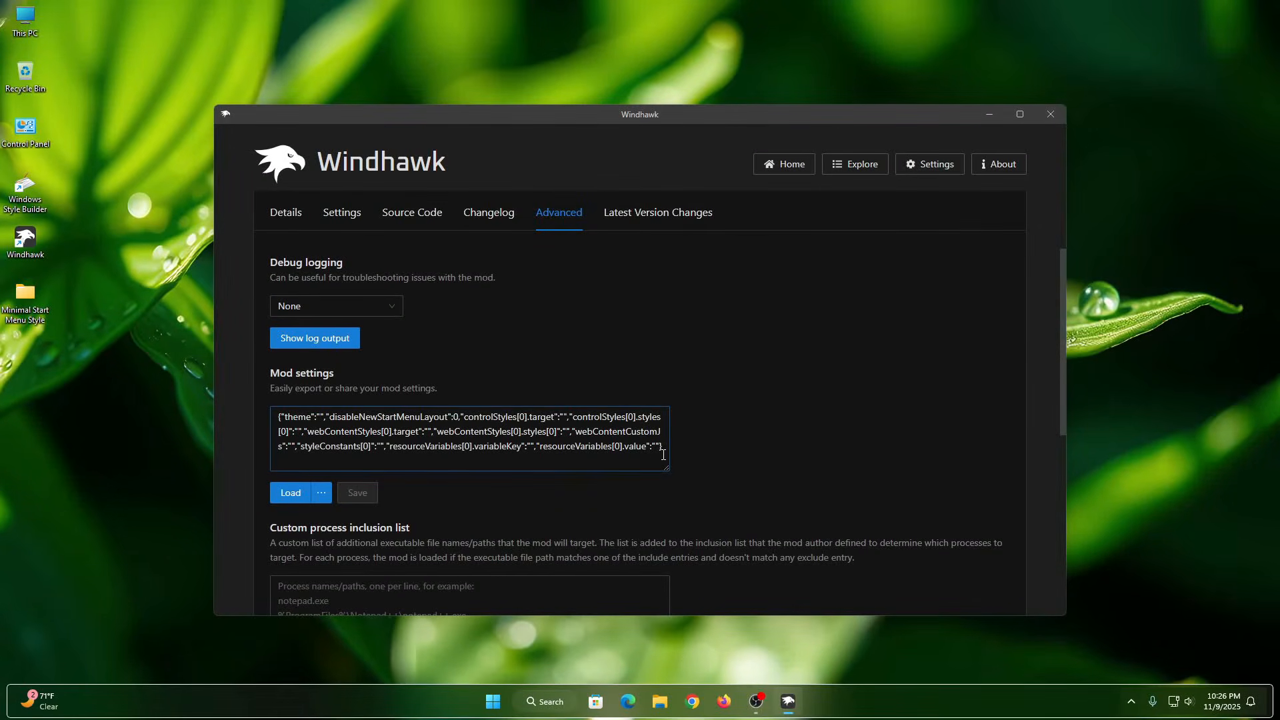
- Replace the Start Menu Styler's mod settings text with the copied Start Menu Mods code, save it, and close the mod manager
{"action": "left_click_drag", "start_coordinate": [664, 455], "coordinate": [49, 339]}
{"action": "right_click", "coordinate": [375, 430]}
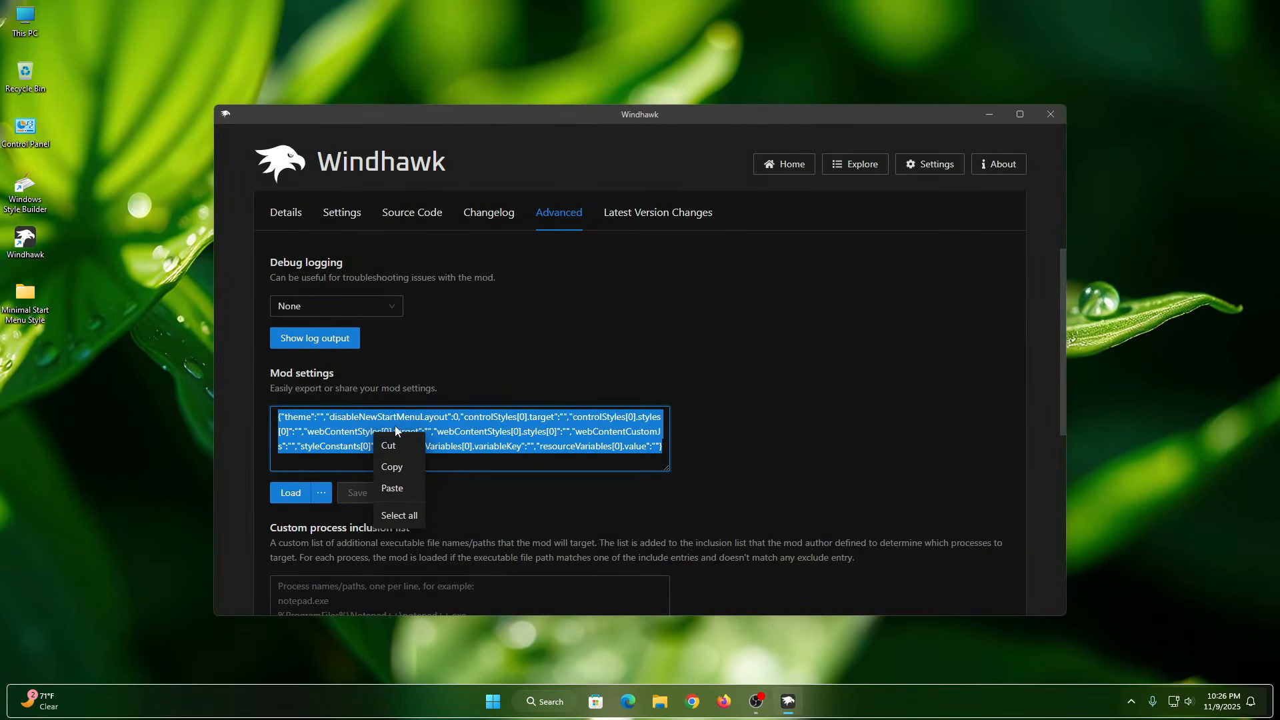
{"action": "left_click", "coordinate": [391, 487]}
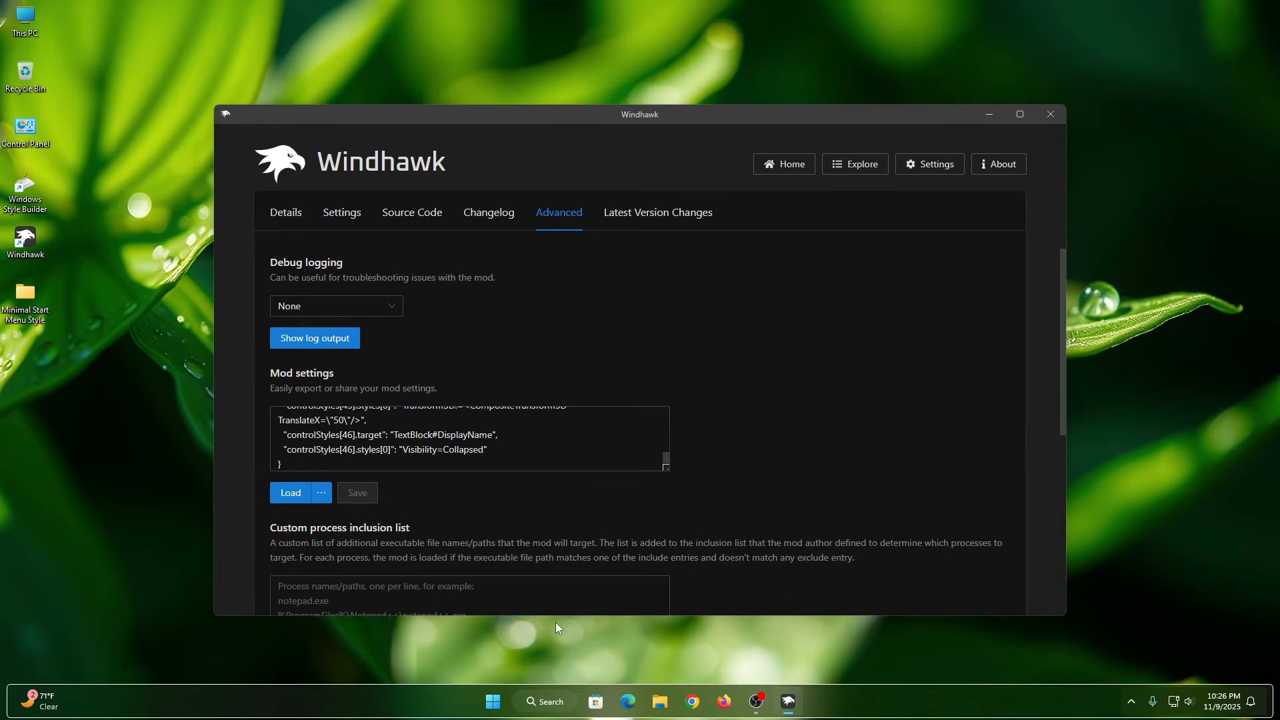
{"action": "left_click", "coordinate": [1050, 115]}
- Hide the desktop icons and open the Start menu to view its new style
{"action": "right_click", "coordinate": [804, 265]}
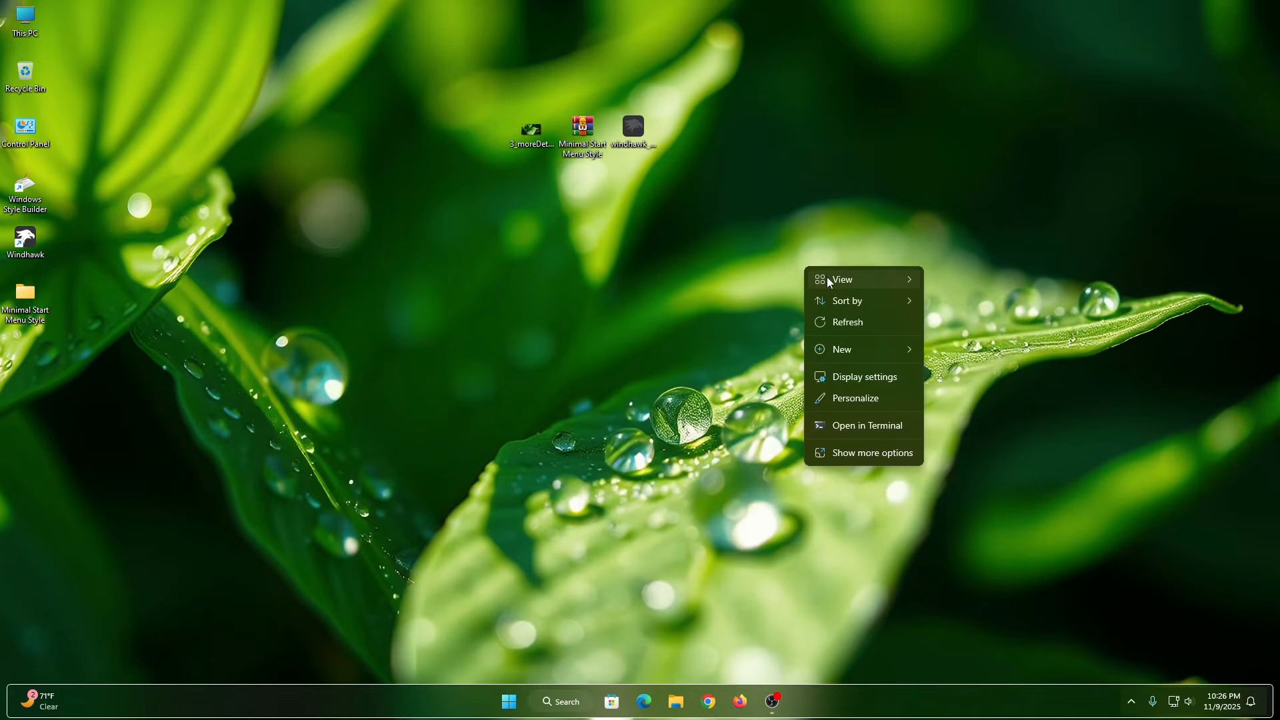
{"action": "mouse_move", "coordinate": [834, 279]}
{"action": "left_click", "coordinate": [999, 396]}
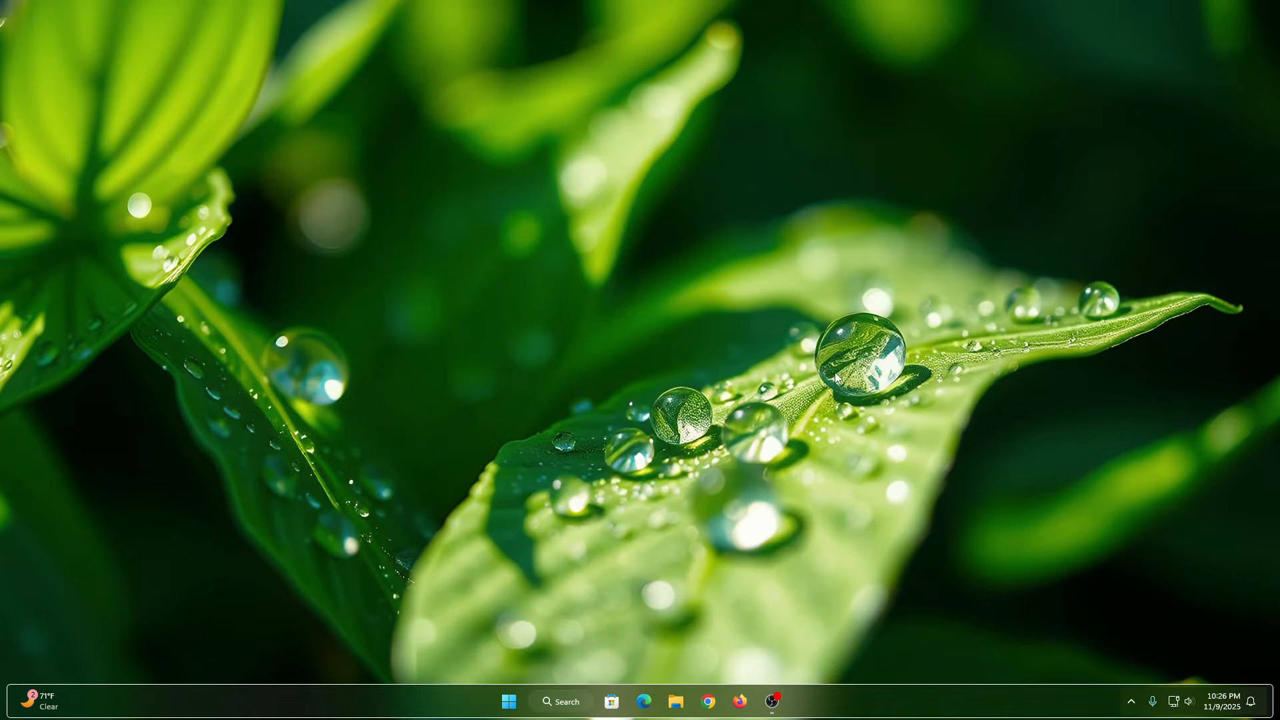
{"action": "left_click", "coordinate": [504, 702]}
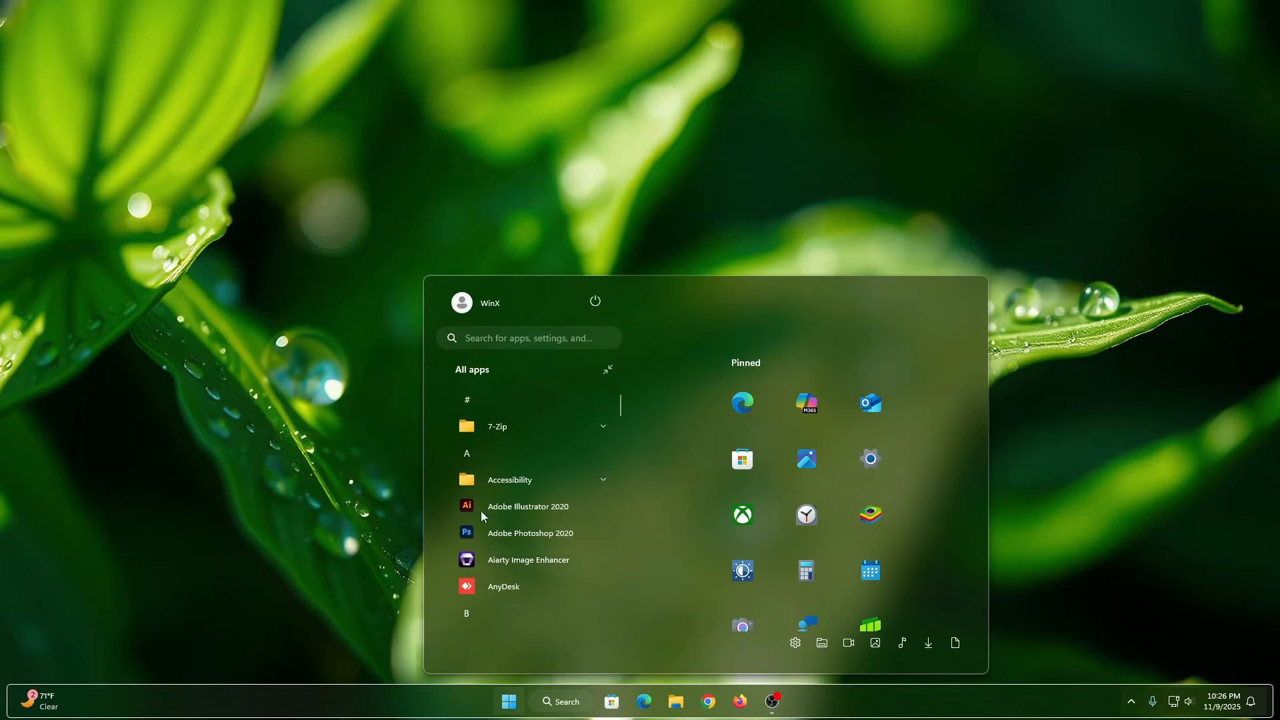